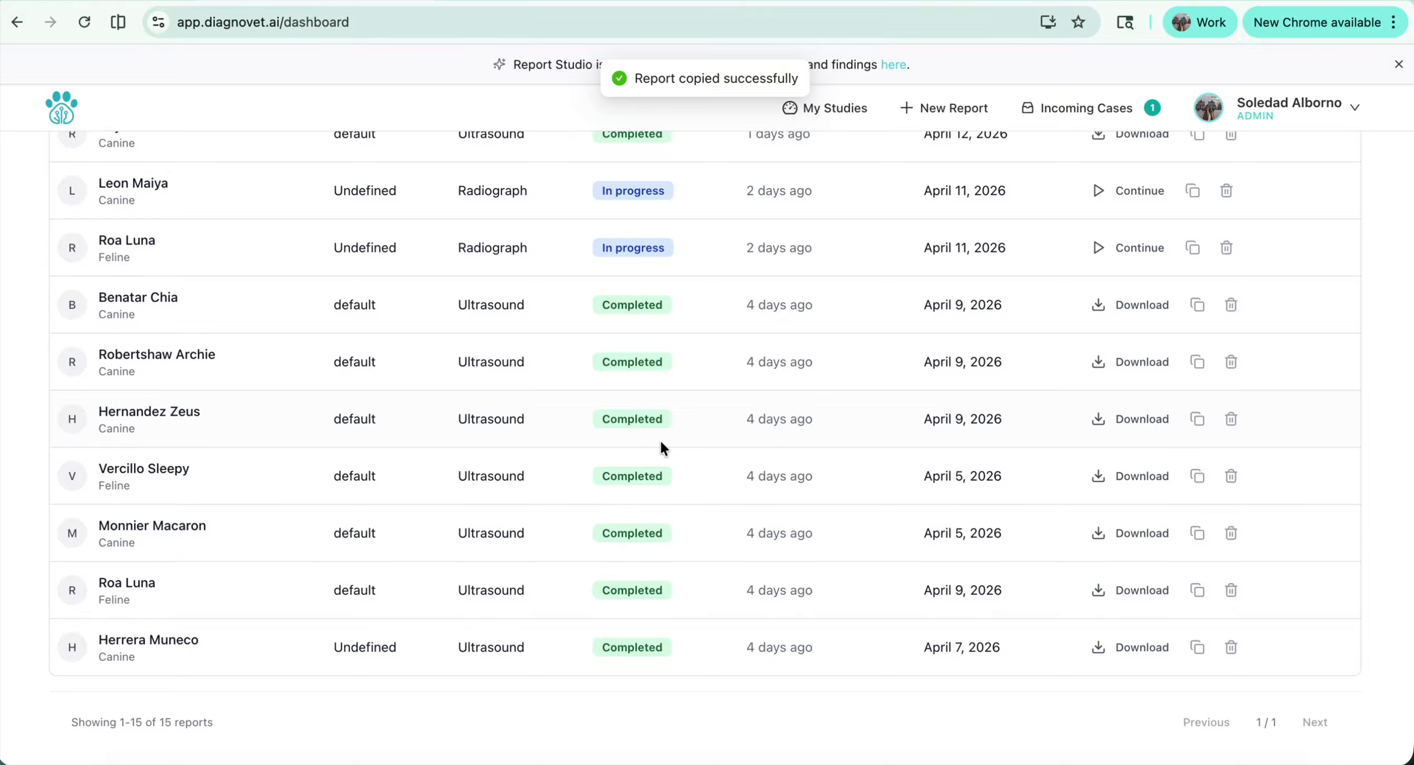
# Continue the in-progress canine ultrasound report dated April 15, 2026, keeping its patient data and proceeding to the image and report editor
pyautogui.scroll(8, 659, 440)
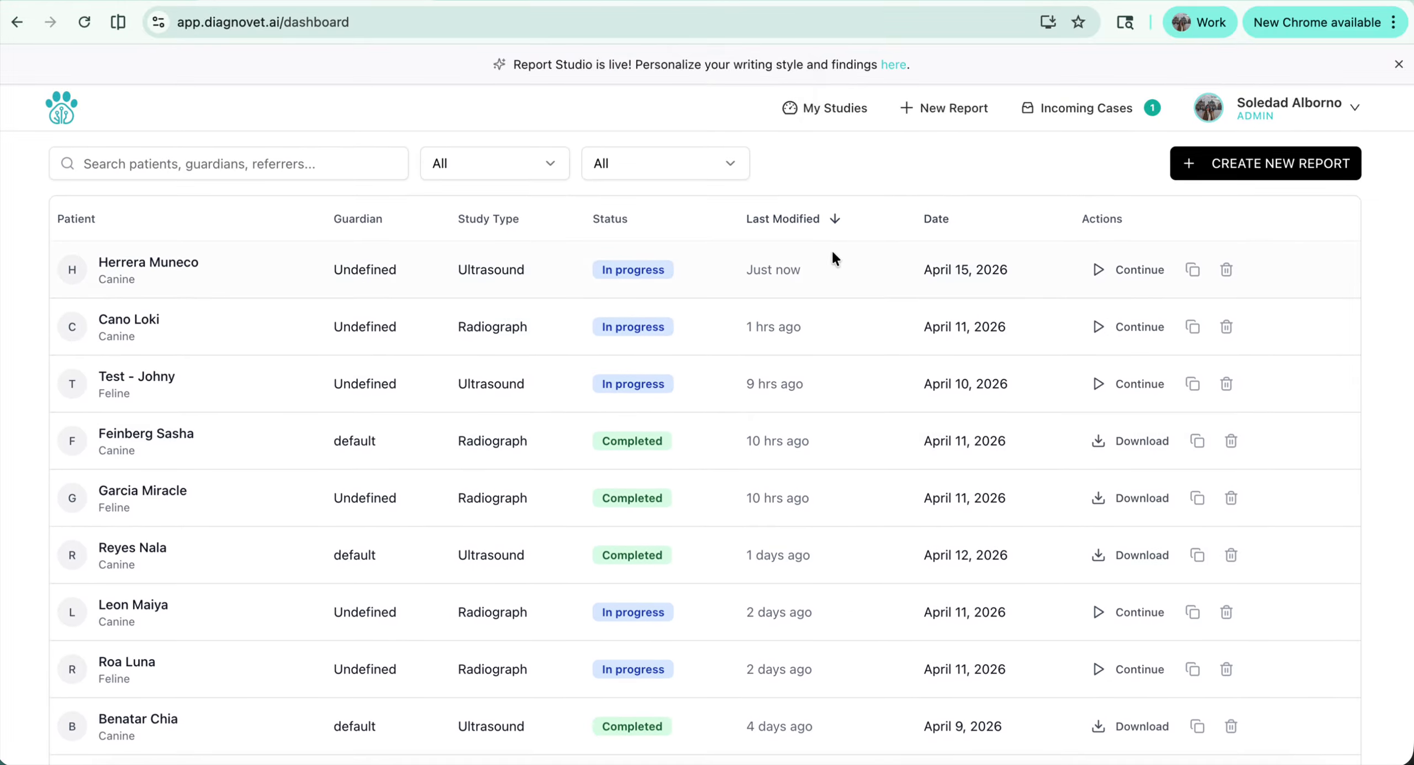
pyautogui.click(1132, 270)
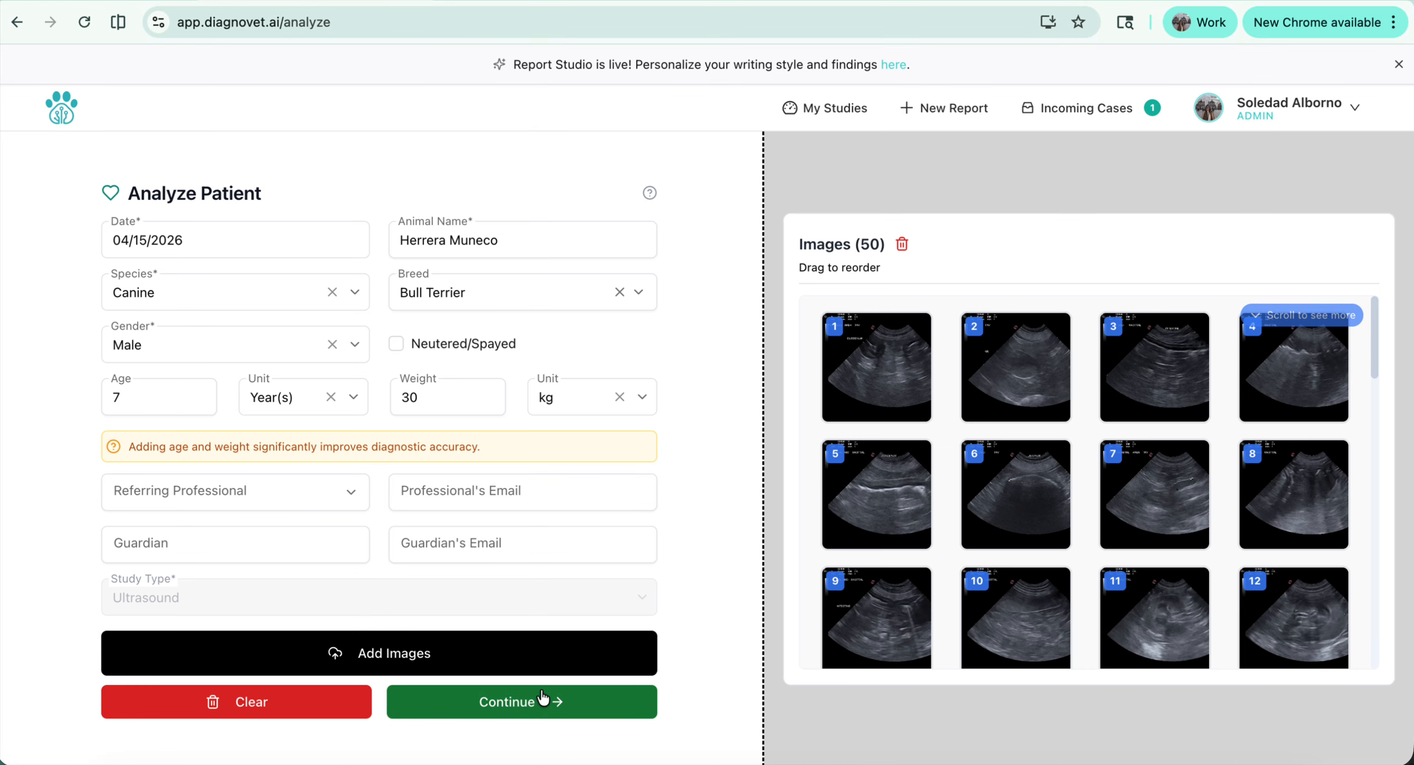
pyautogui.click(543, 700)
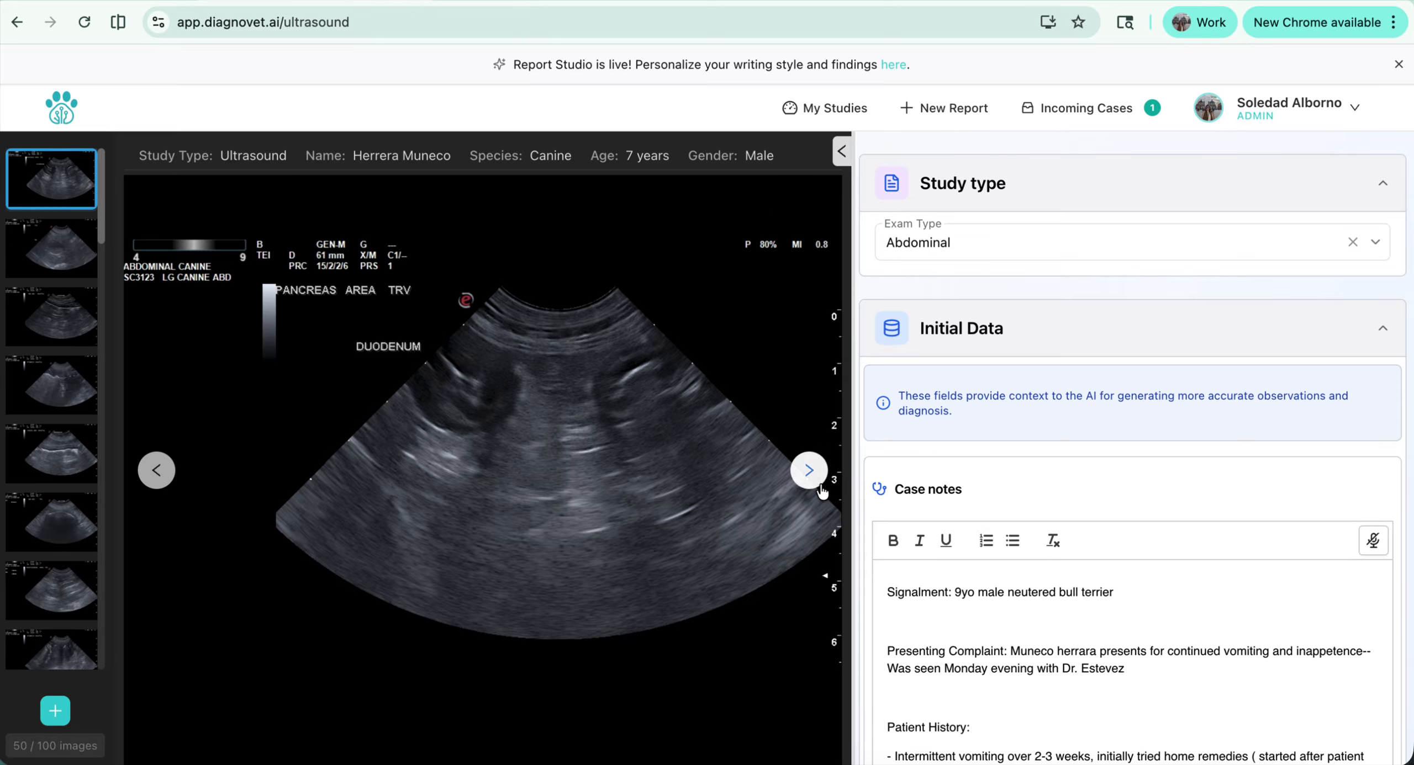
# Review the case notes, examining the patient history and the abdominal and thoracic radiograph findings
pyautogui.scroll(-2, 939, 646)
pyautogui.scroll(-2, 940, 646)
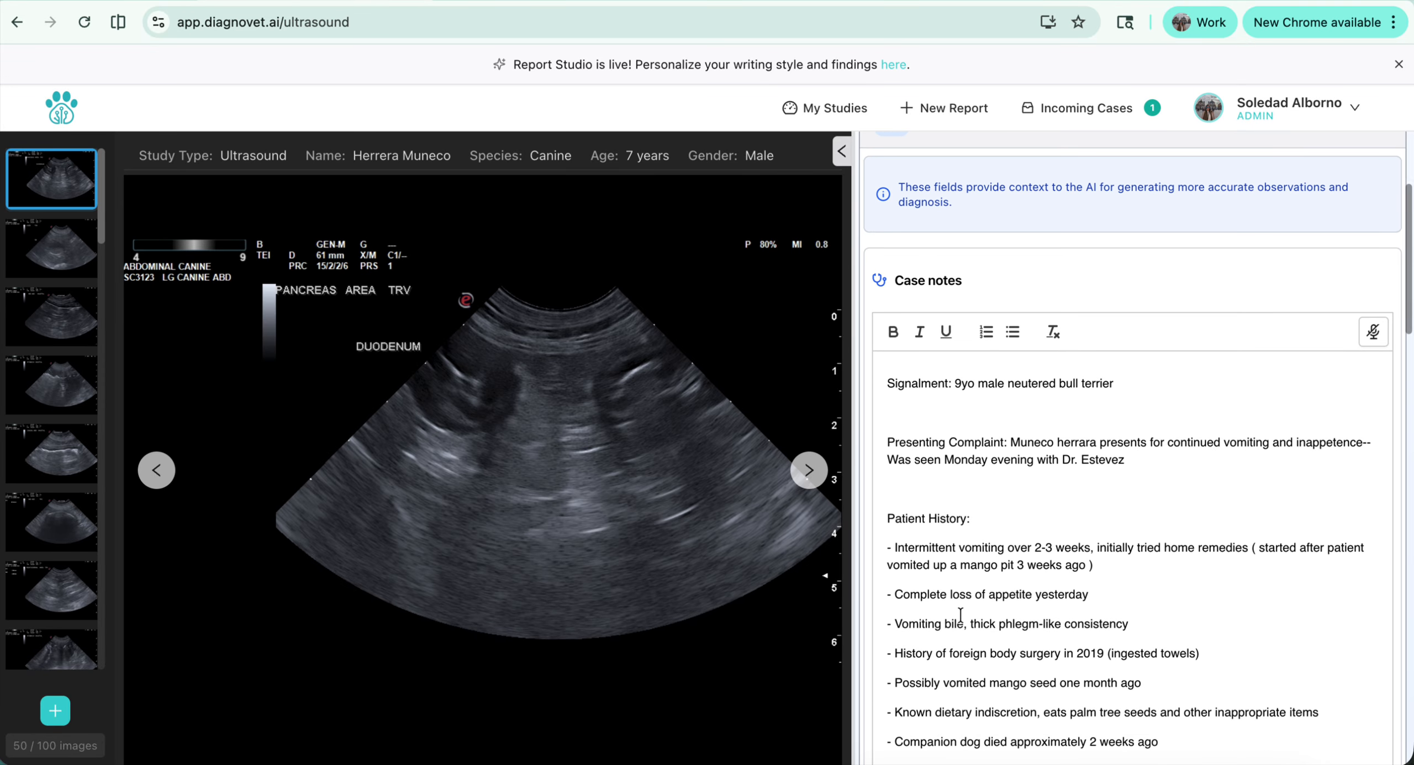
pyautogui.scroll(-3, 972, 694)
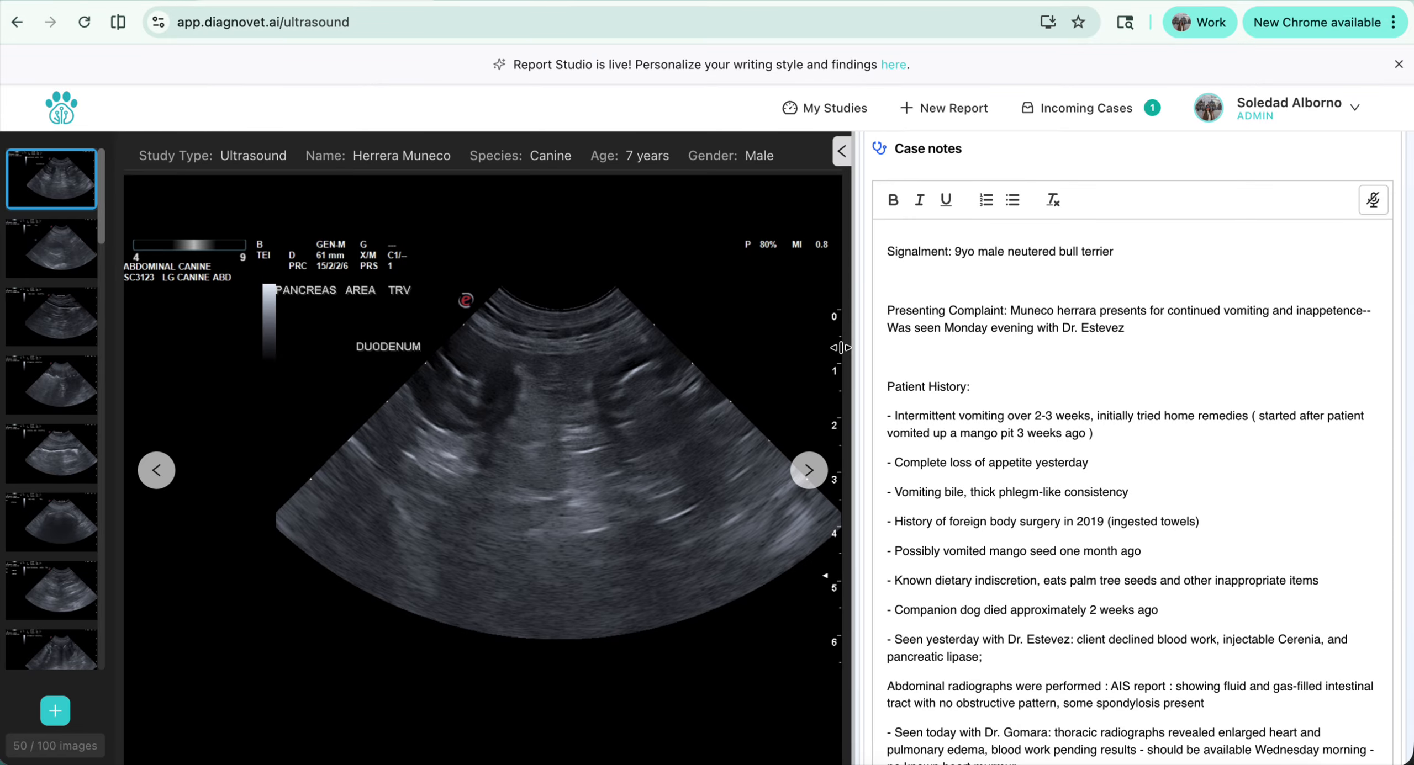
pyautogui.scroll(-3, 951, 426)
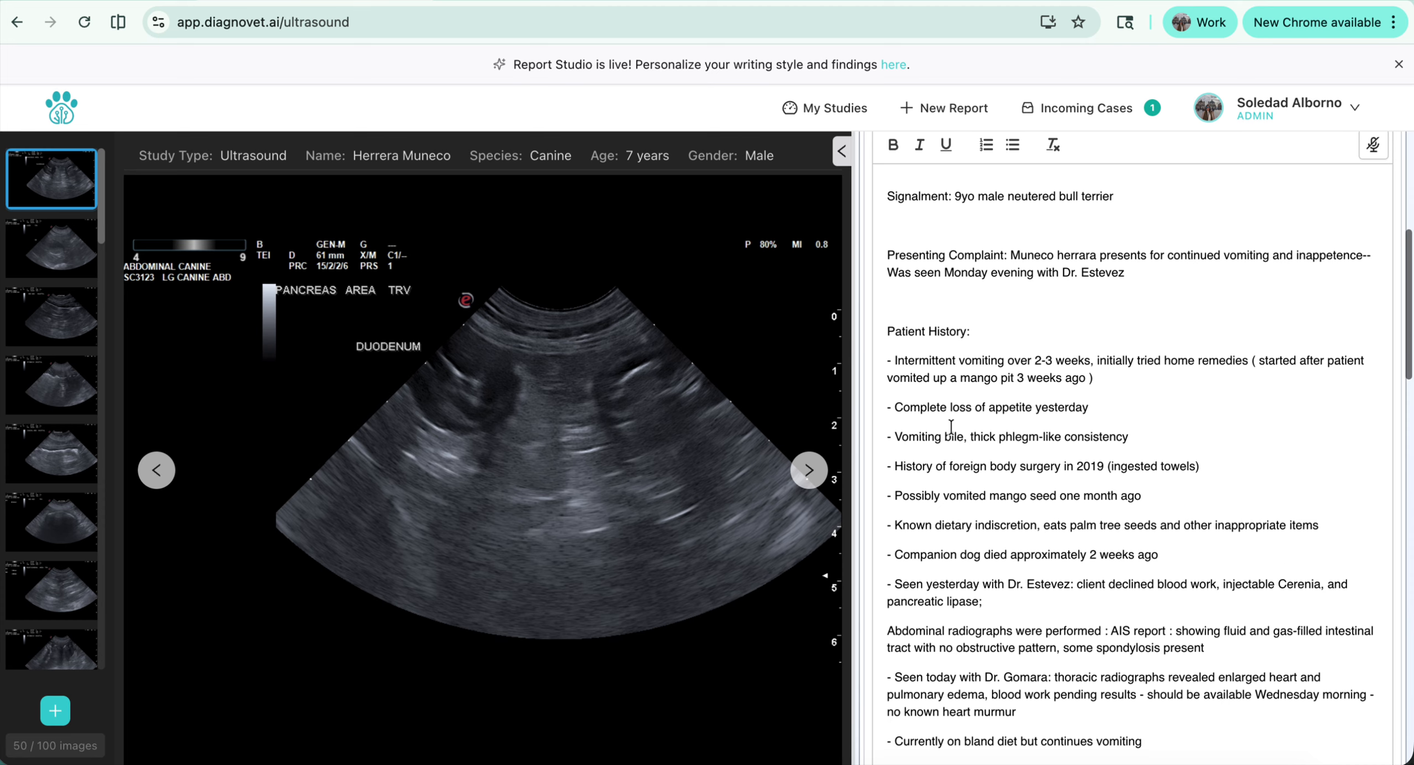
pyautogui.scroll(-3, 951, 426)
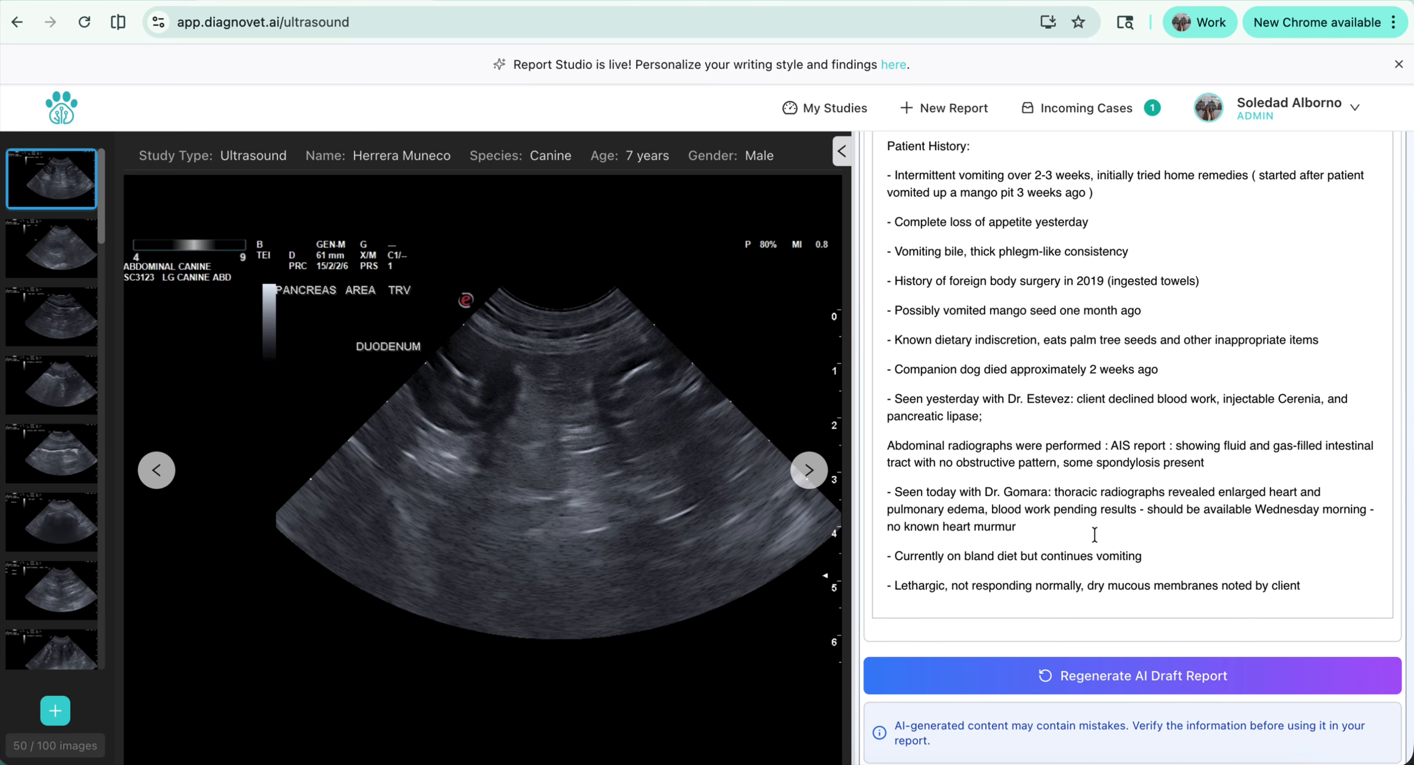
pyautogui.click(1070, 524)
pyautogui.click(1189, 448)
pyautogui.moveTo(1189, 449); pyautogui.dragTo(1309, 458)
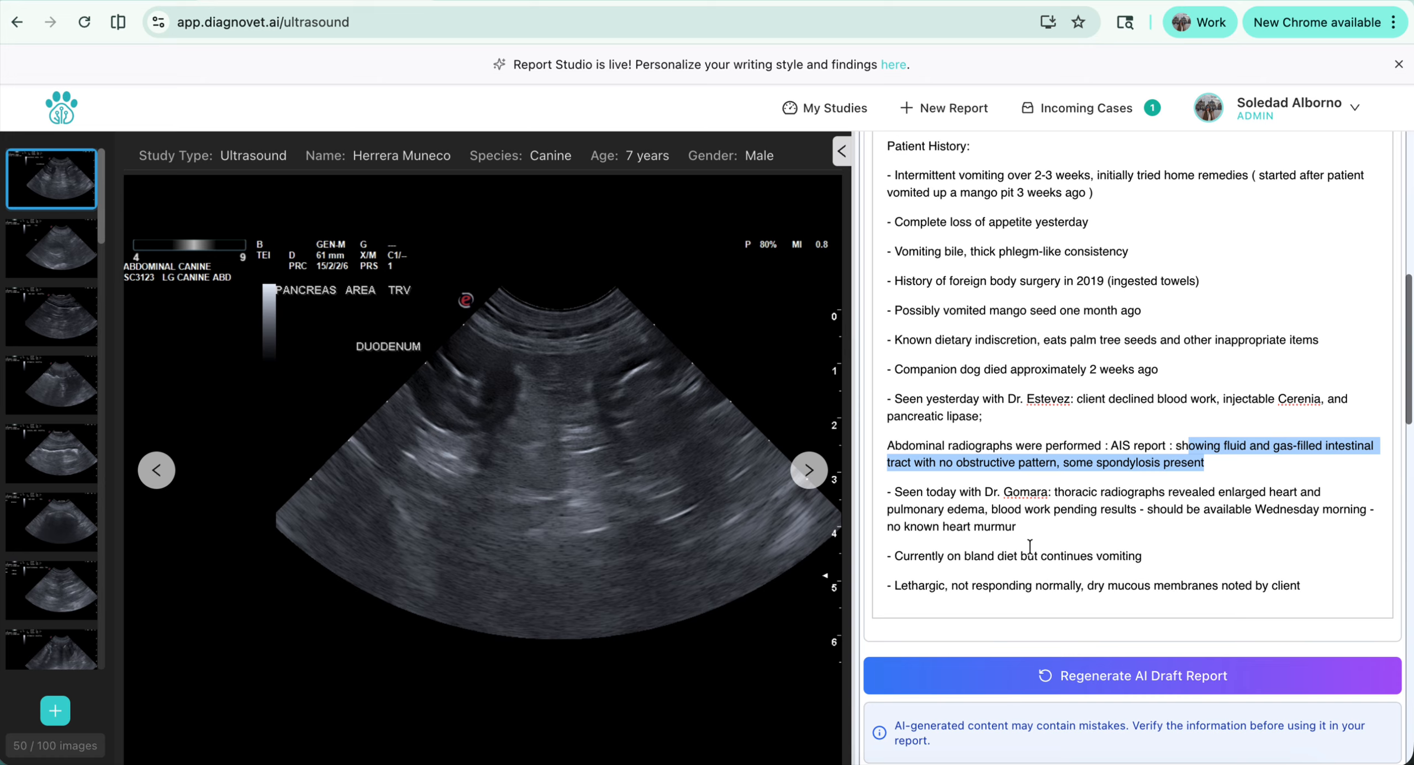
pyautogui.click(1266, 491)
pyautogui.moveTo(1297, 492); pyautogui.dragTo(1172, 493)
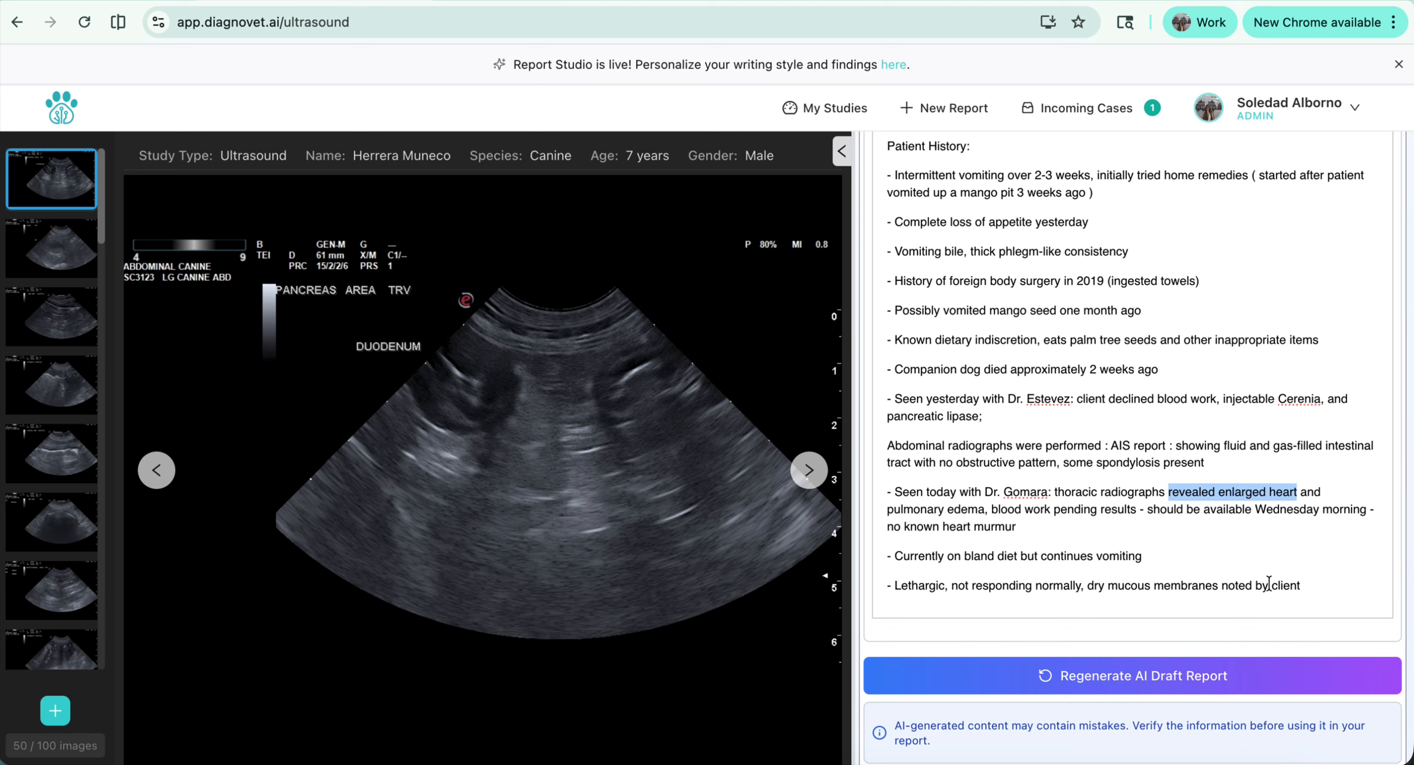
# Clear all text from the case notes
pyautogui.click(1312, 586)
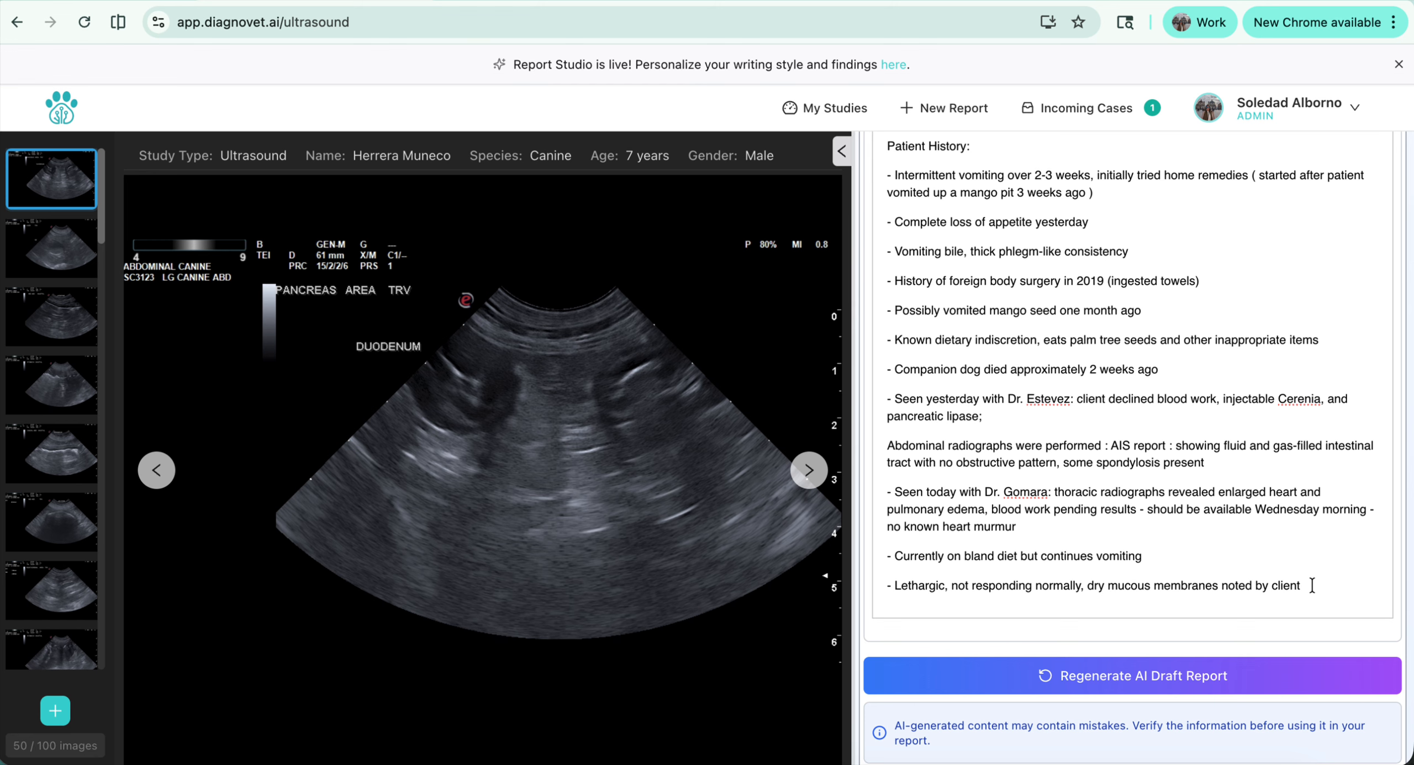
pyautogui.press('super+a')
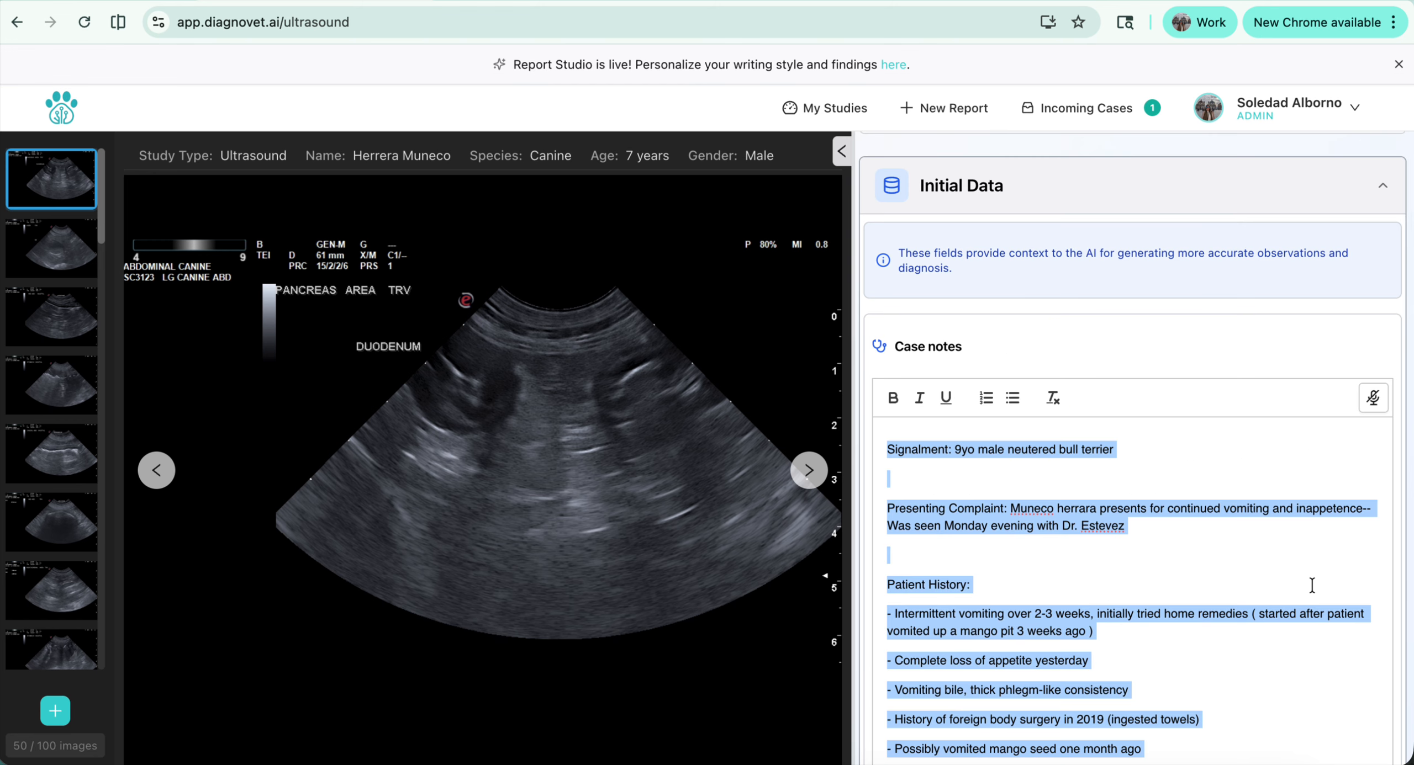
pyautogui.press('BackSpace')
# Examine the AI observations, focusing on the small intestine and abdominal lymph node entries
pyautogui.scroll(-3, 1064, 624)
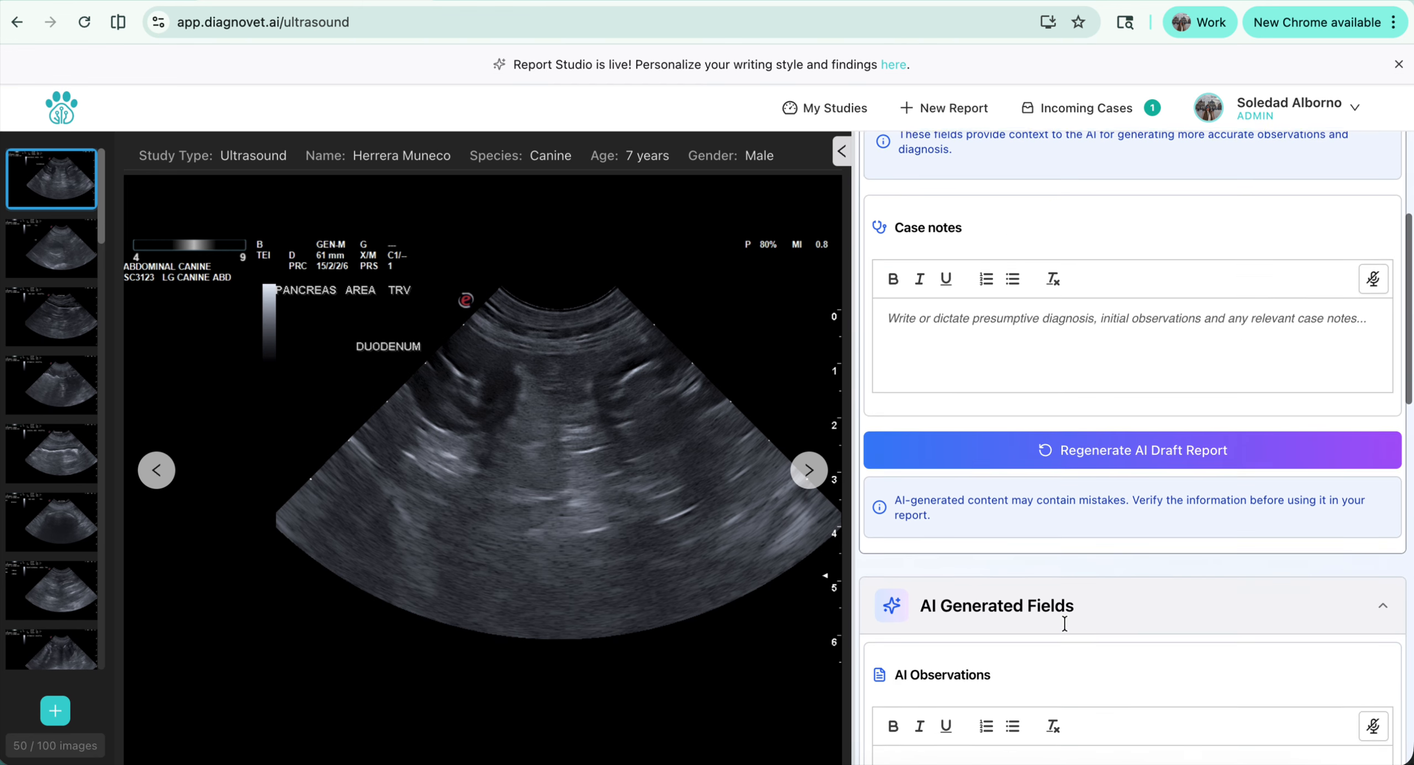
pyautogui.scroll(-3, 1065, 624)
pyautogui.scroll(-1, 1064, 624)
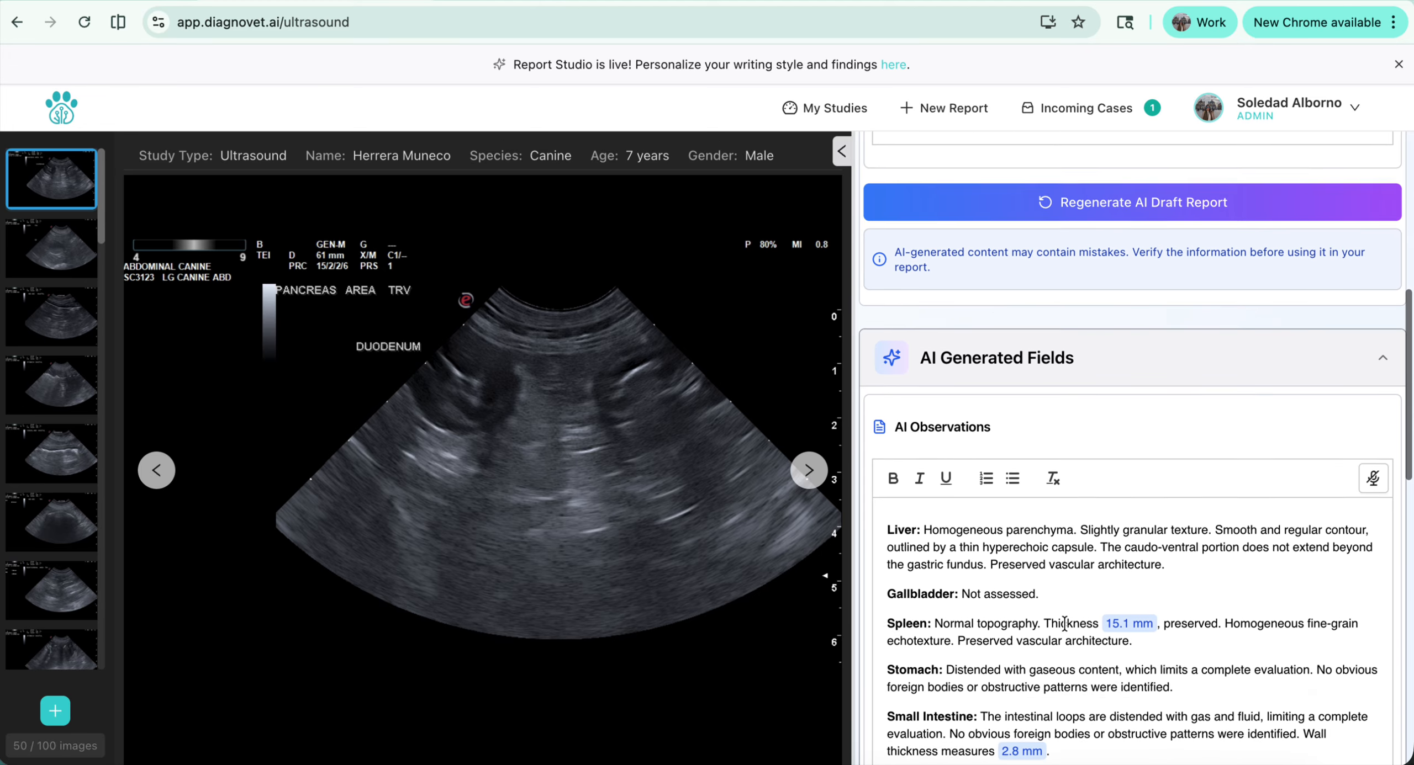
pyautogui.scroll(-7, 1064, 624)
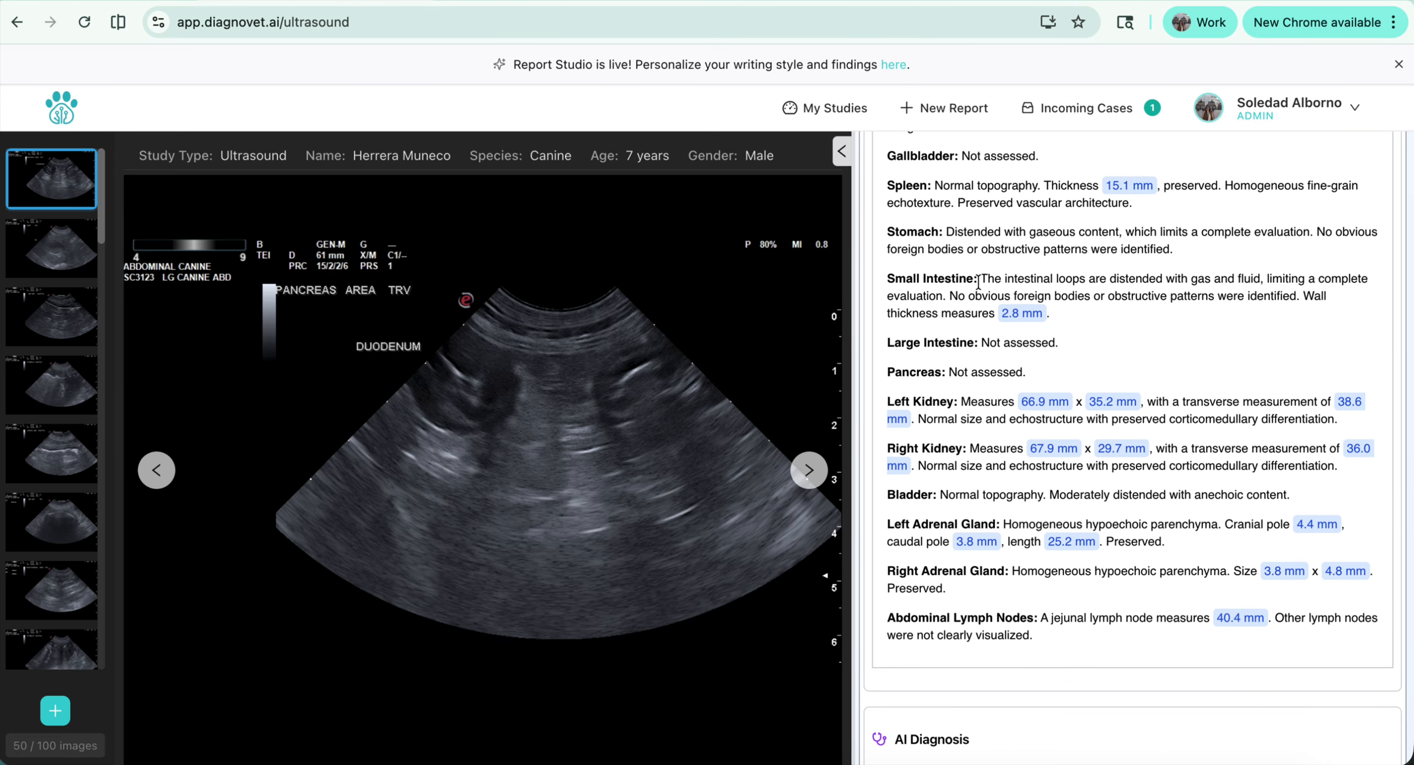
pyautogui.moveTo(950, 296); pyautogui.dragTo(1302, 301)
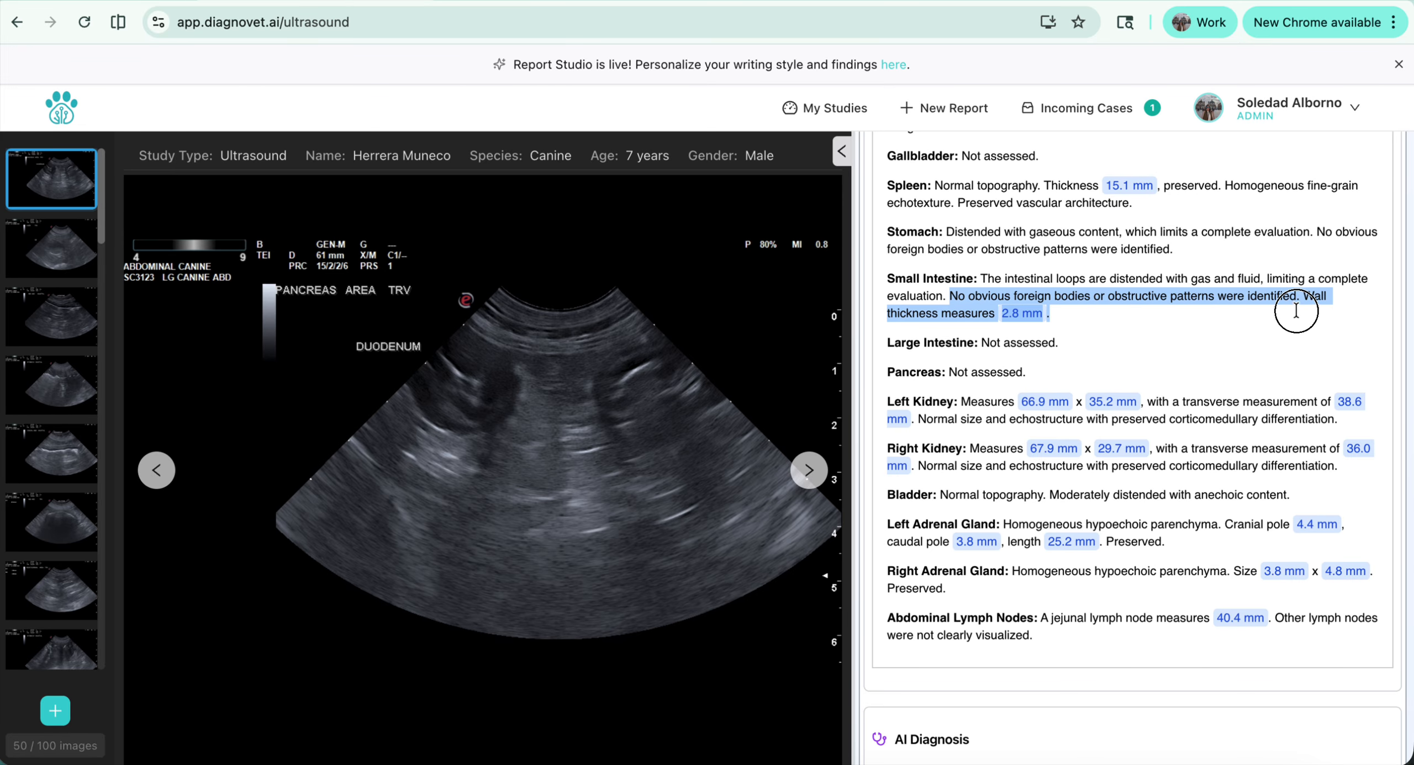
pyautogui.click(1294, 311)
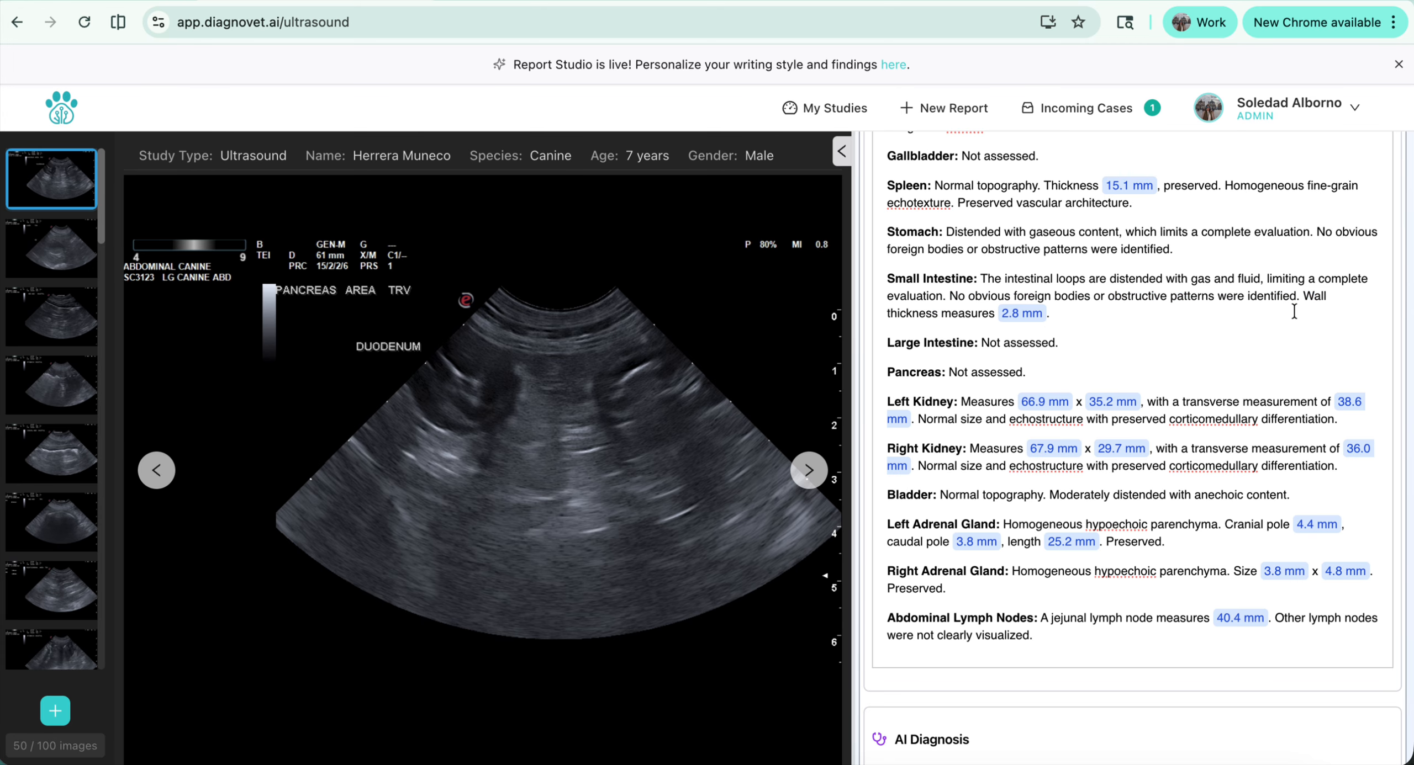
pyautogui.scroll(-1, 1156, 345)
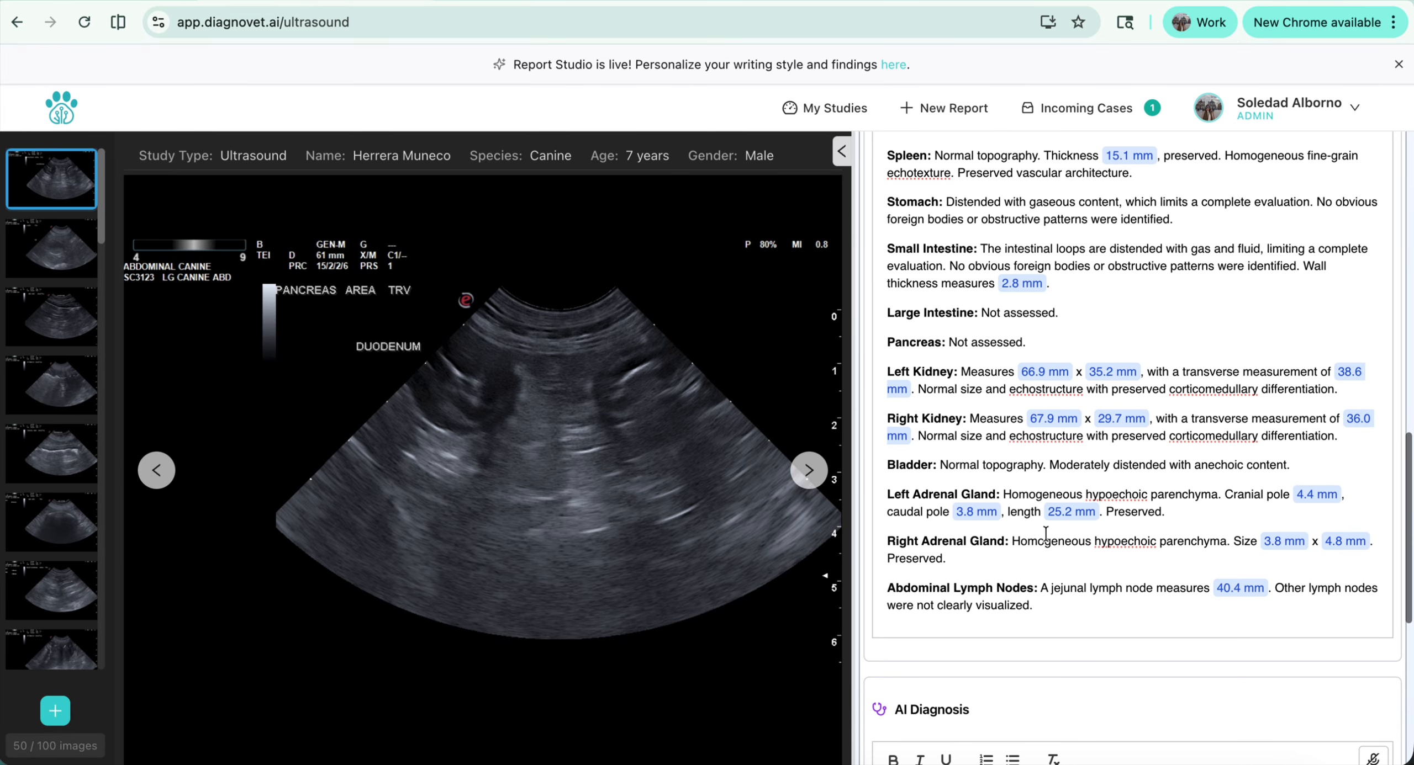
pyautogui.moveTo(1048, 590); pyautogui.dragTo(1283, 590)
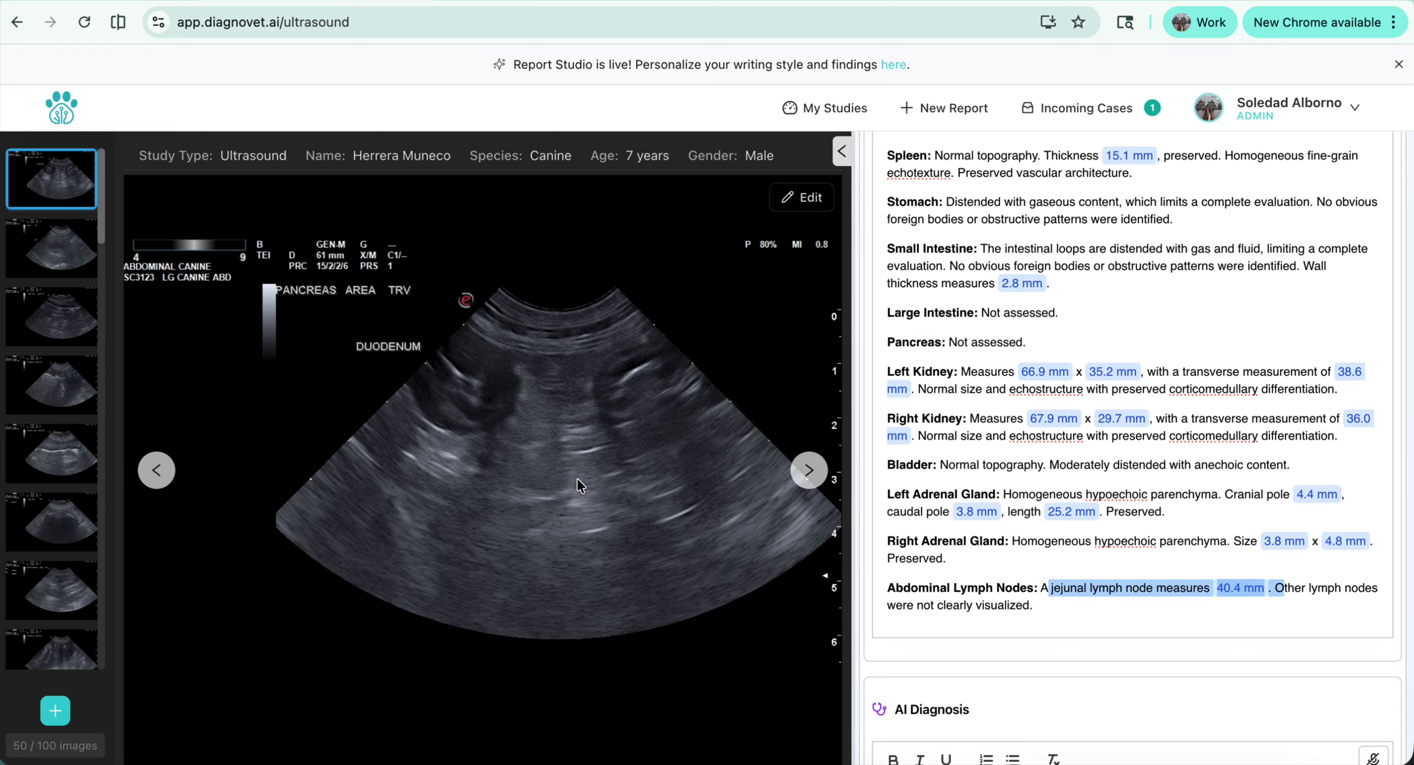
# Browse the ultrasound images to the transverse mid-abdomen jejunum view and compare it with the abdominal lymph node observation
pyautogui.click(806, 475)
pyautogui.click(806, 478)
pyautogui.click(807, 474)
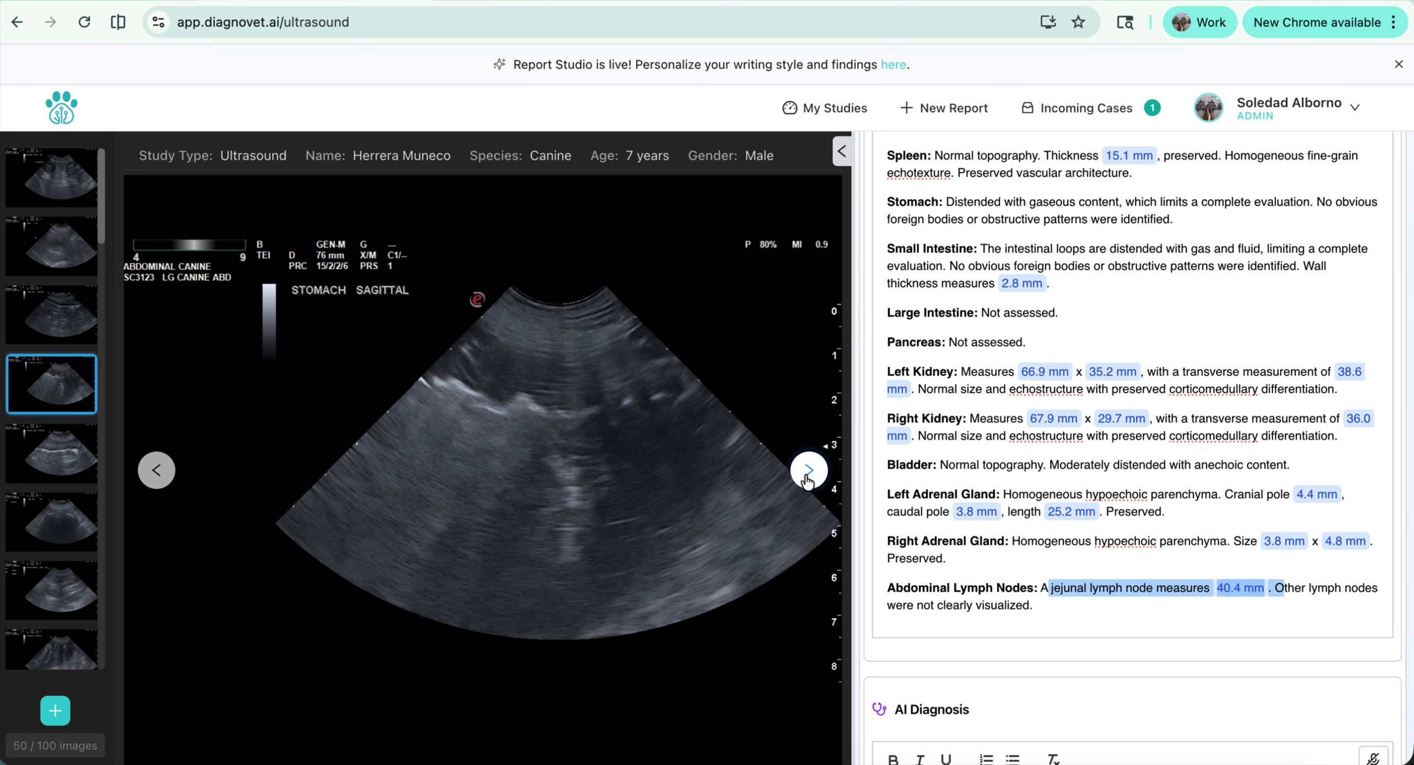
pyautogui.click(808, 474)
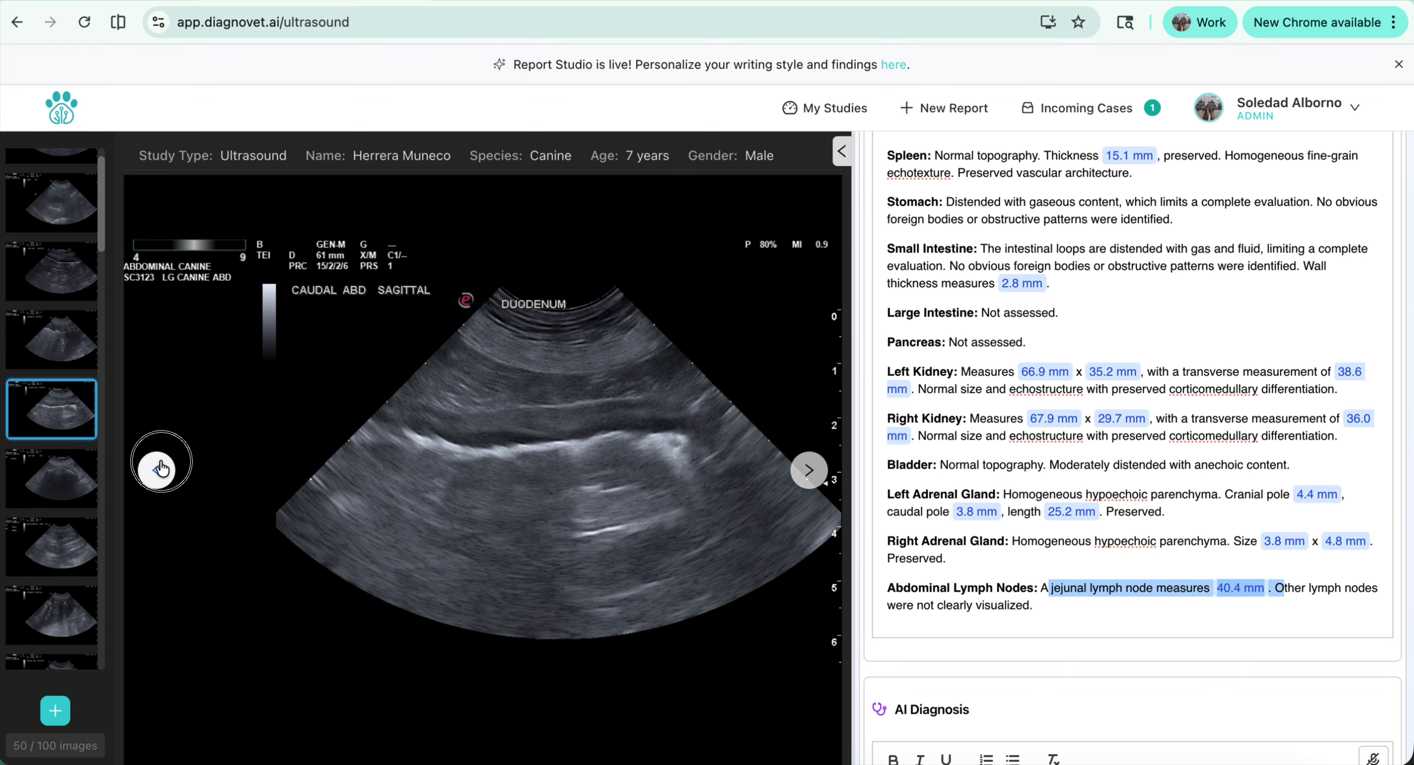
pyautogui.click(157, 470)
pyautogui.click(1163, 559)
pyautogui.click(1246, 593)
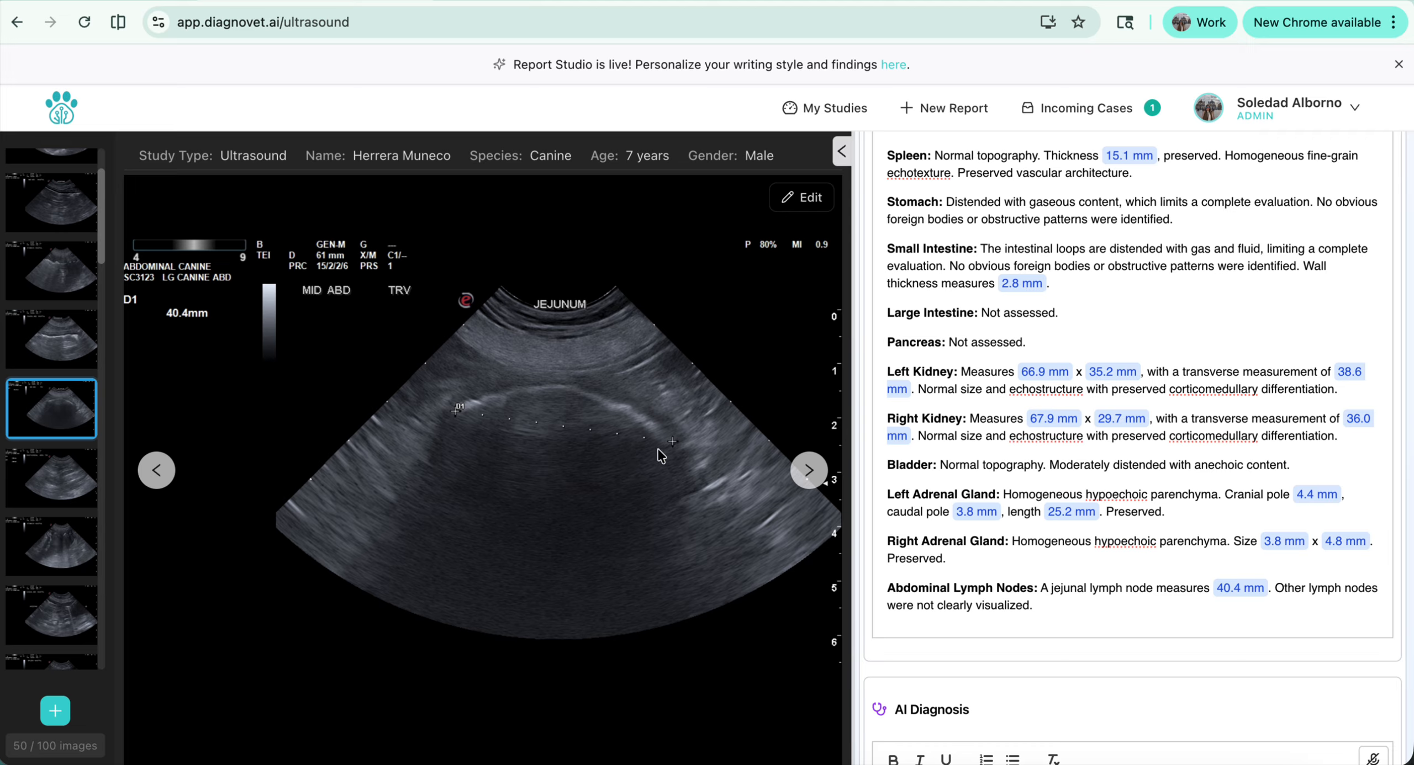
# Label the dark area below the measurement line on the jejunum image "foreing body" and save the annotated image
pyautogui.click(807, 200)
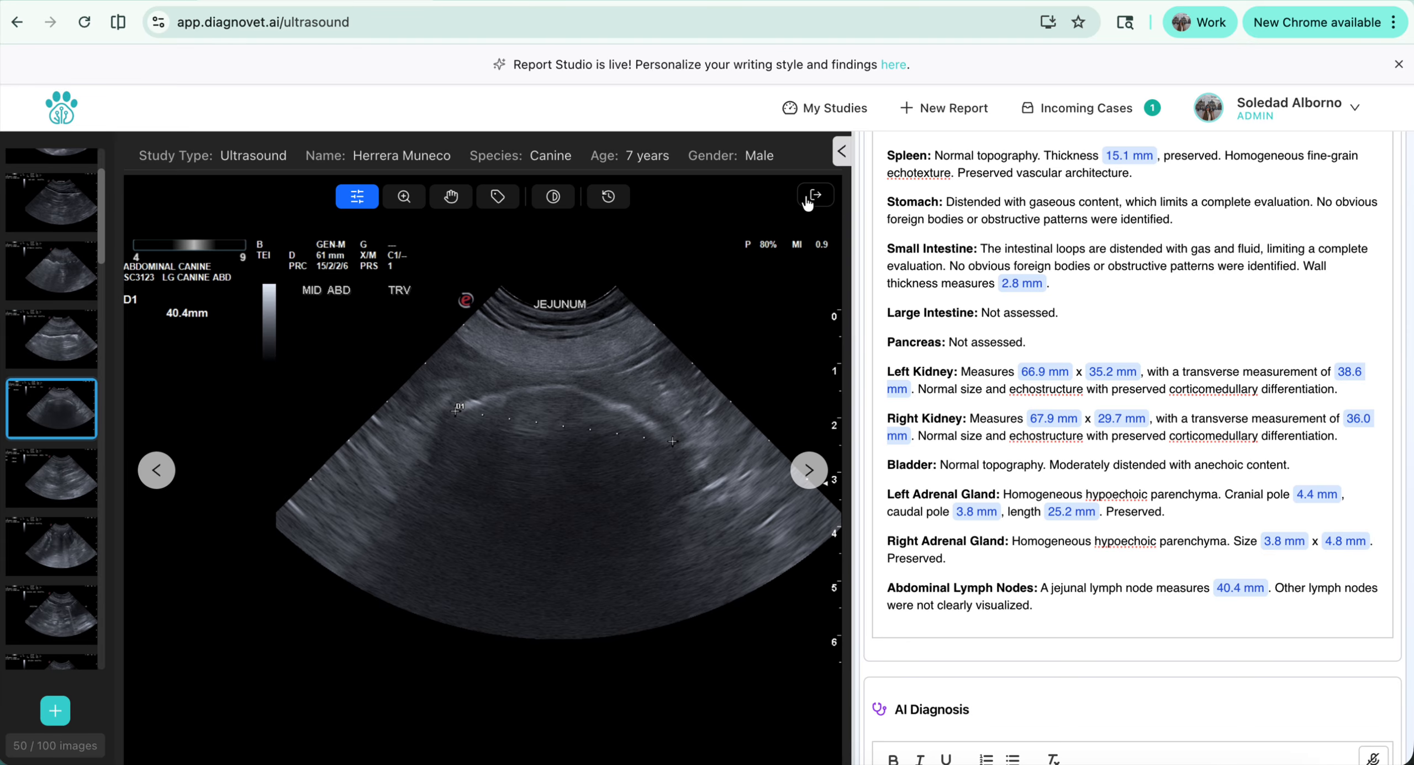
pyautogui.click(499, 198)
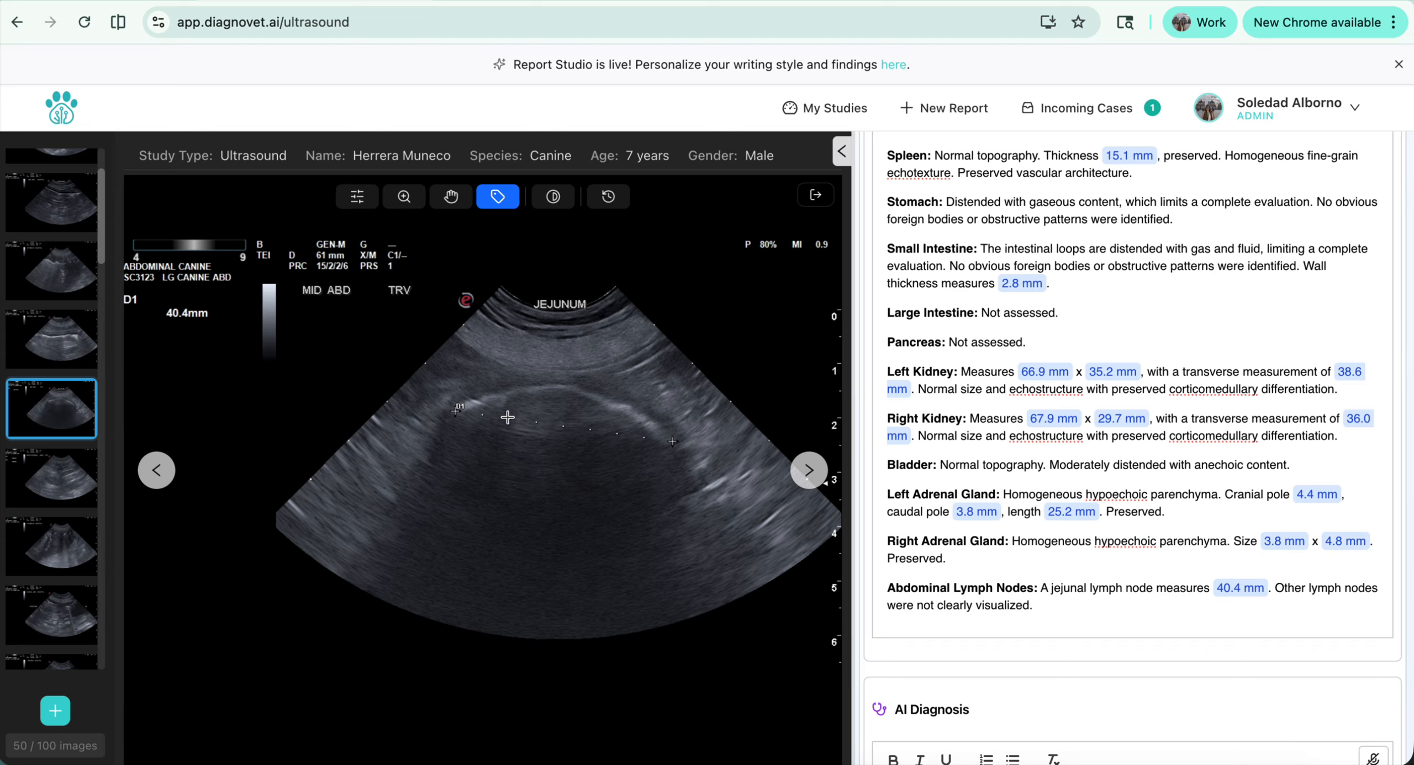
pyautogui.click(501, 447)
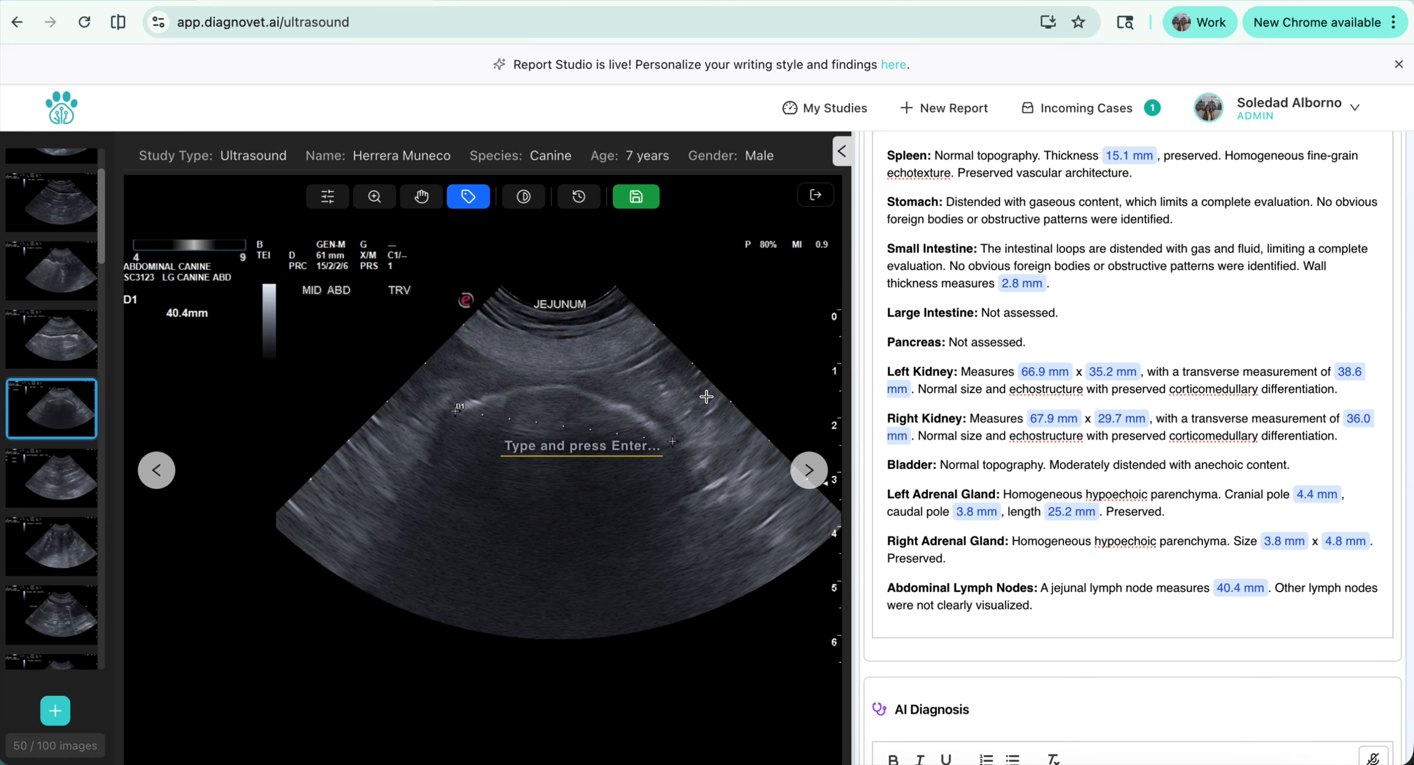
pyautogui.write('foreing ')
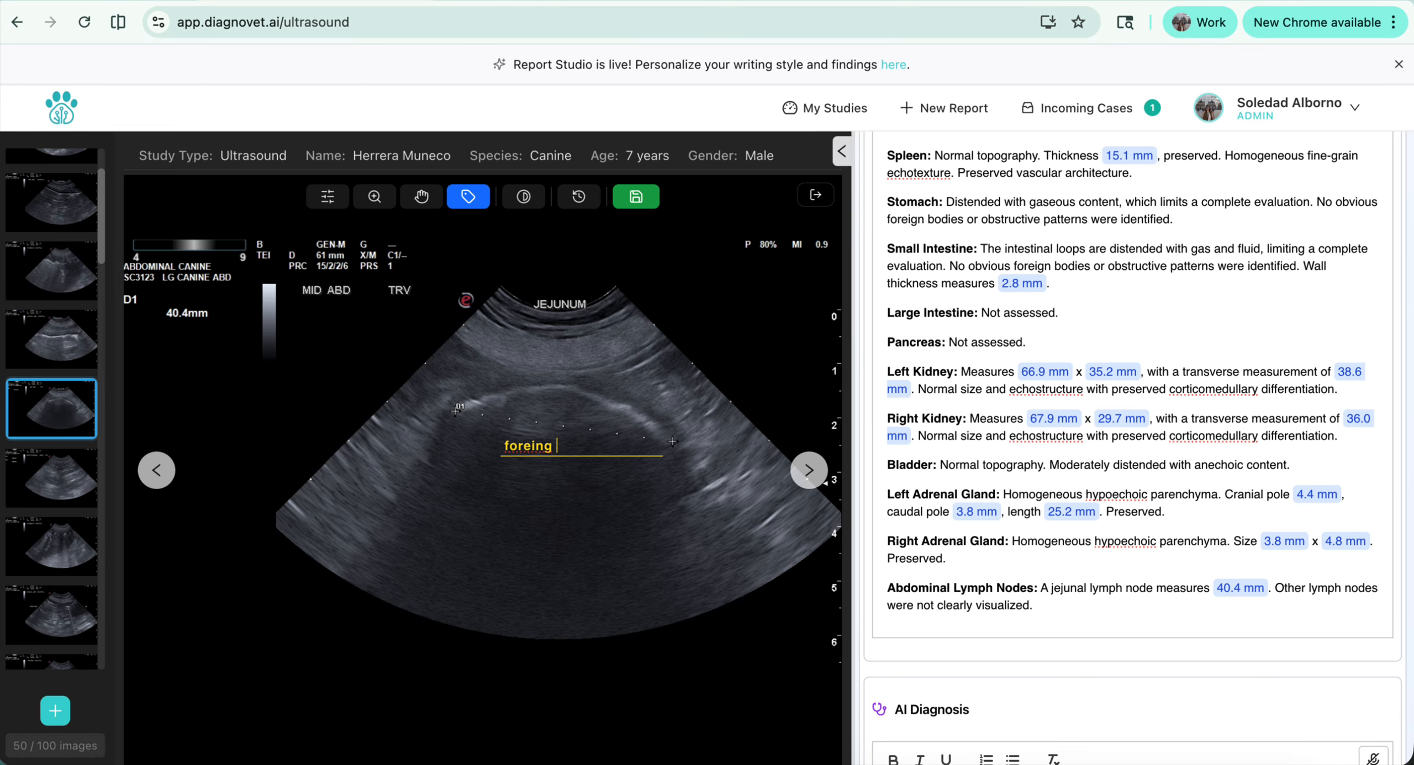
pyautogui.write('body')
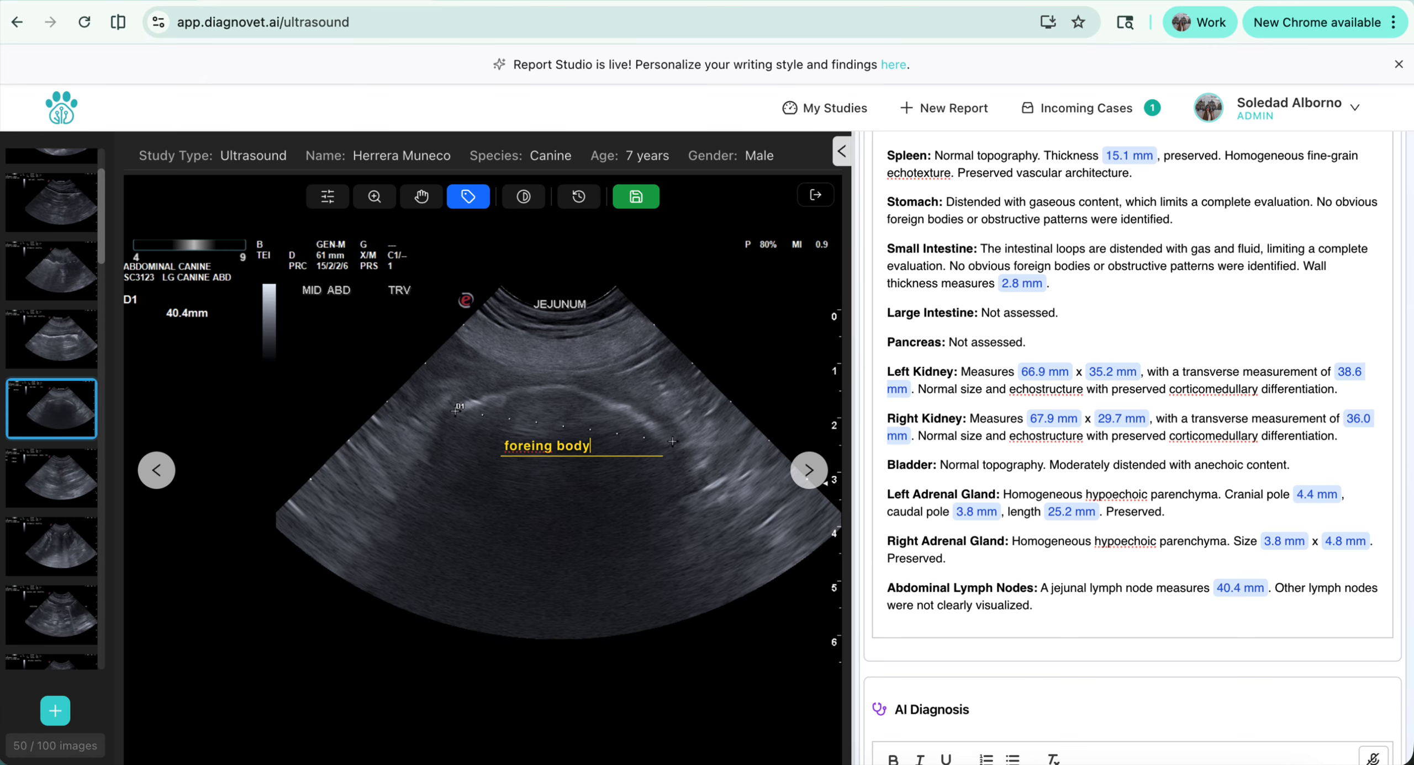
pyautogui.click(636, 197)
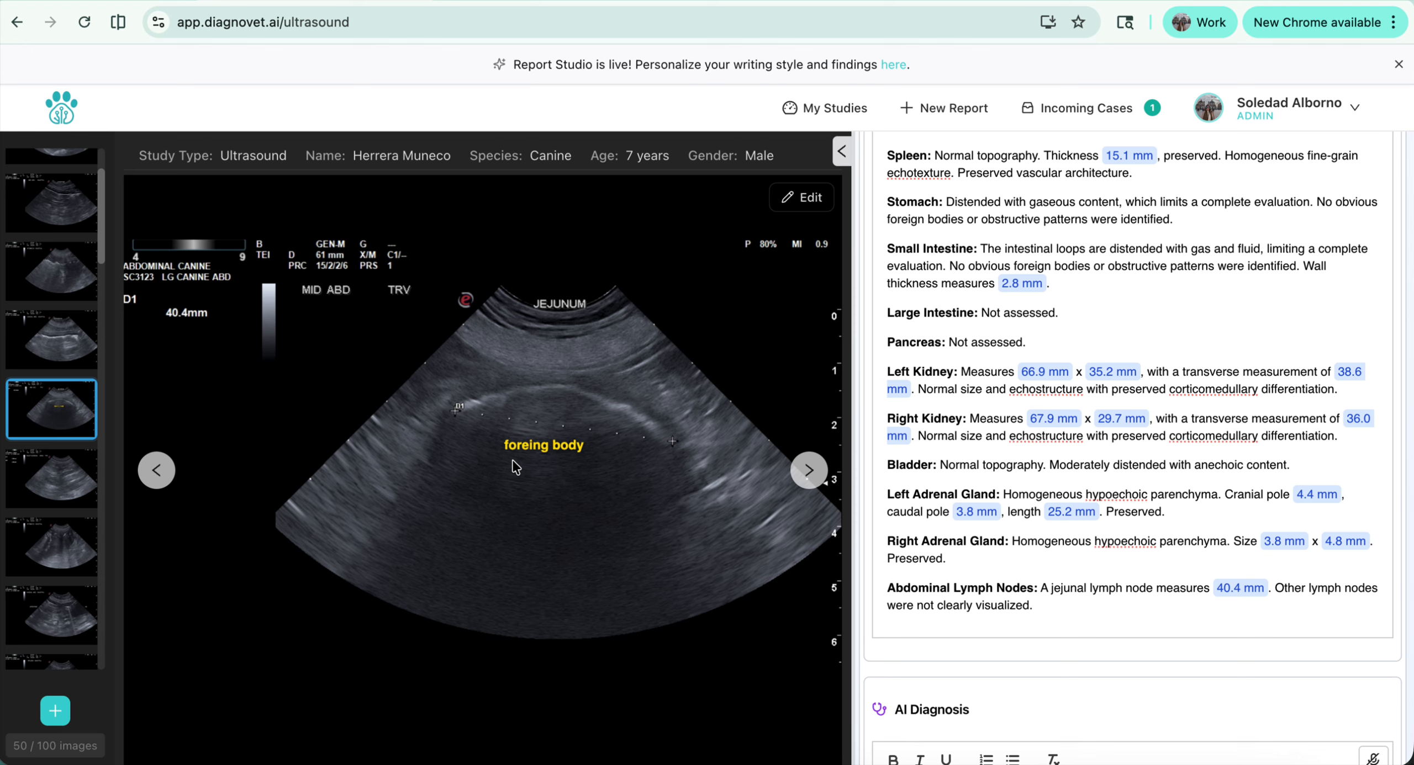
# Regenerate the AI draft report with the case notes left empty
pyautogui.scroll(15, 1001, 559)
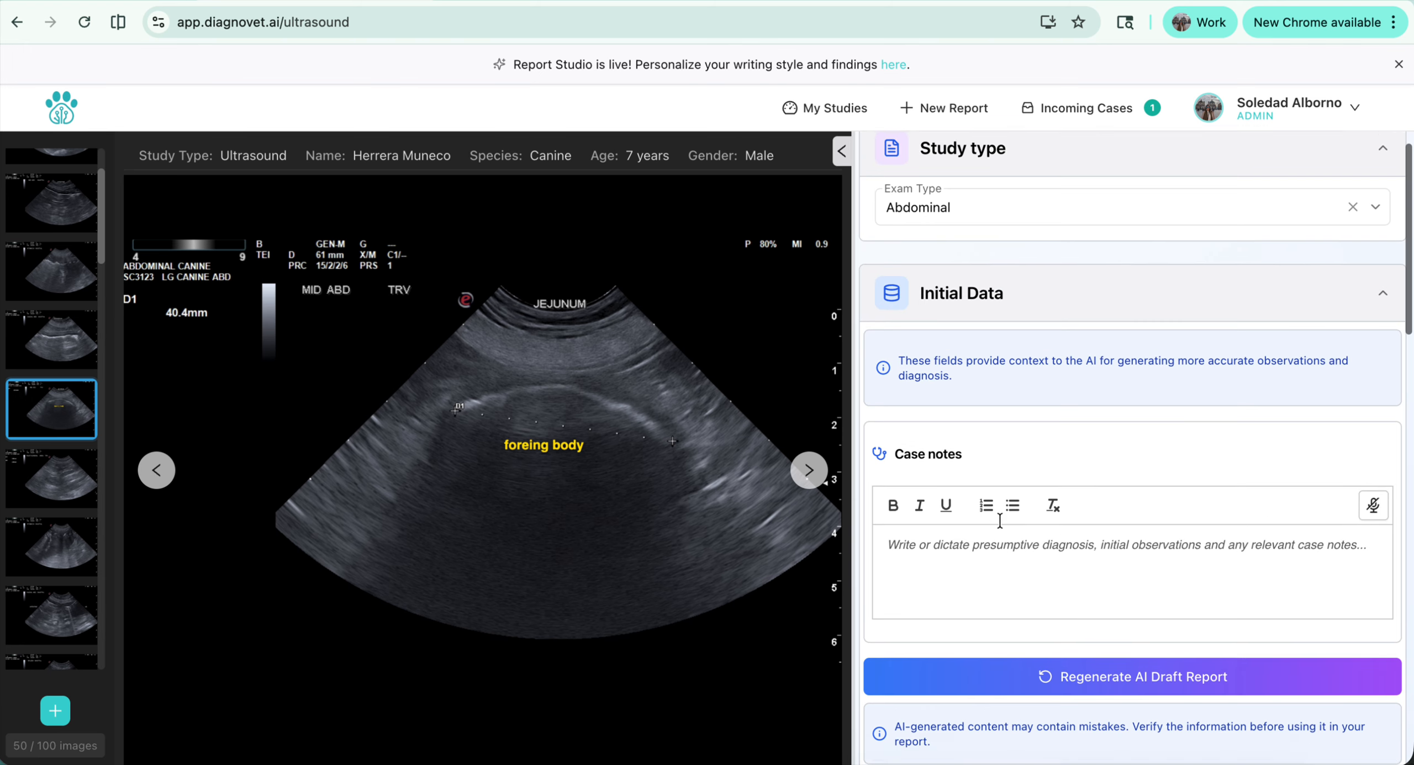
pyautogui.scroll(-2, 1042, 656)
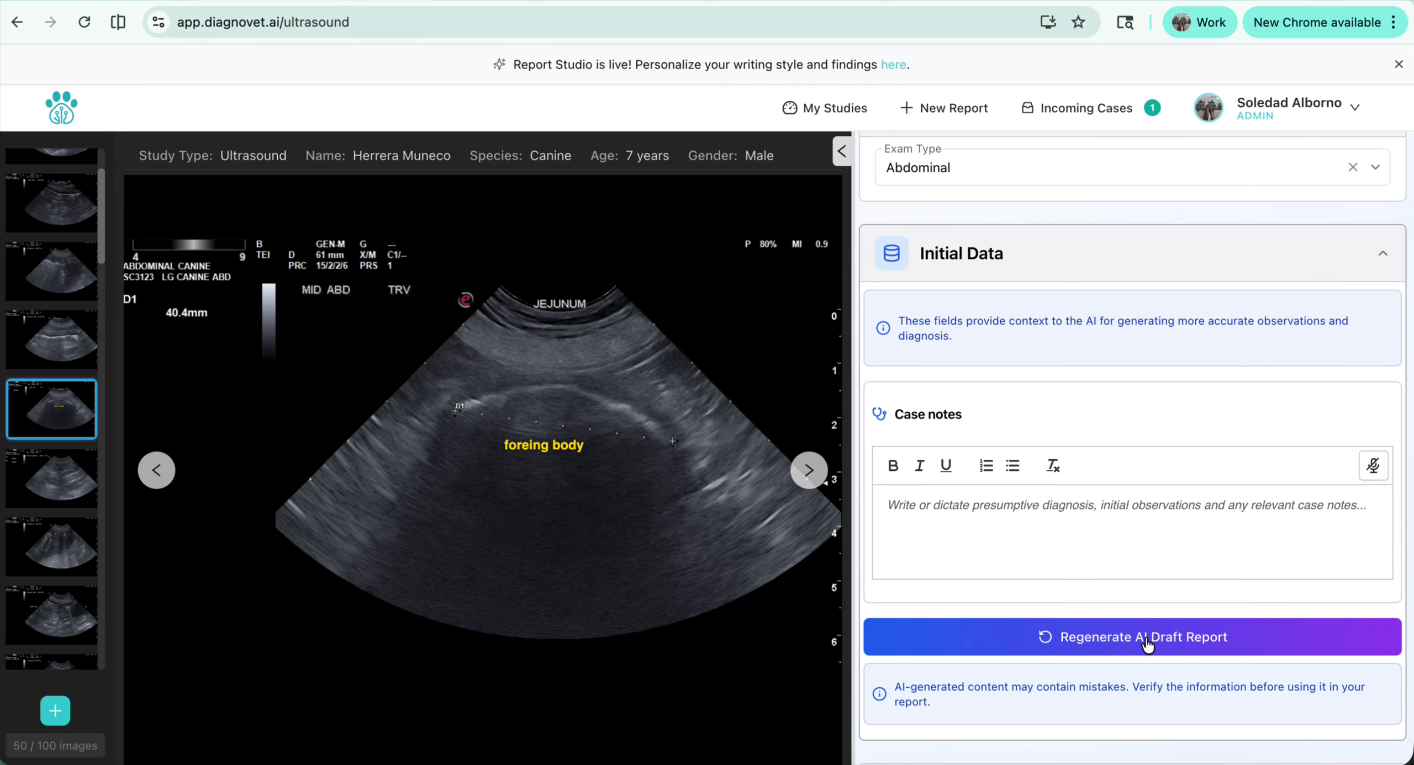
pyautogui.click(1147, 641)
pyautogui.click(849, 479)
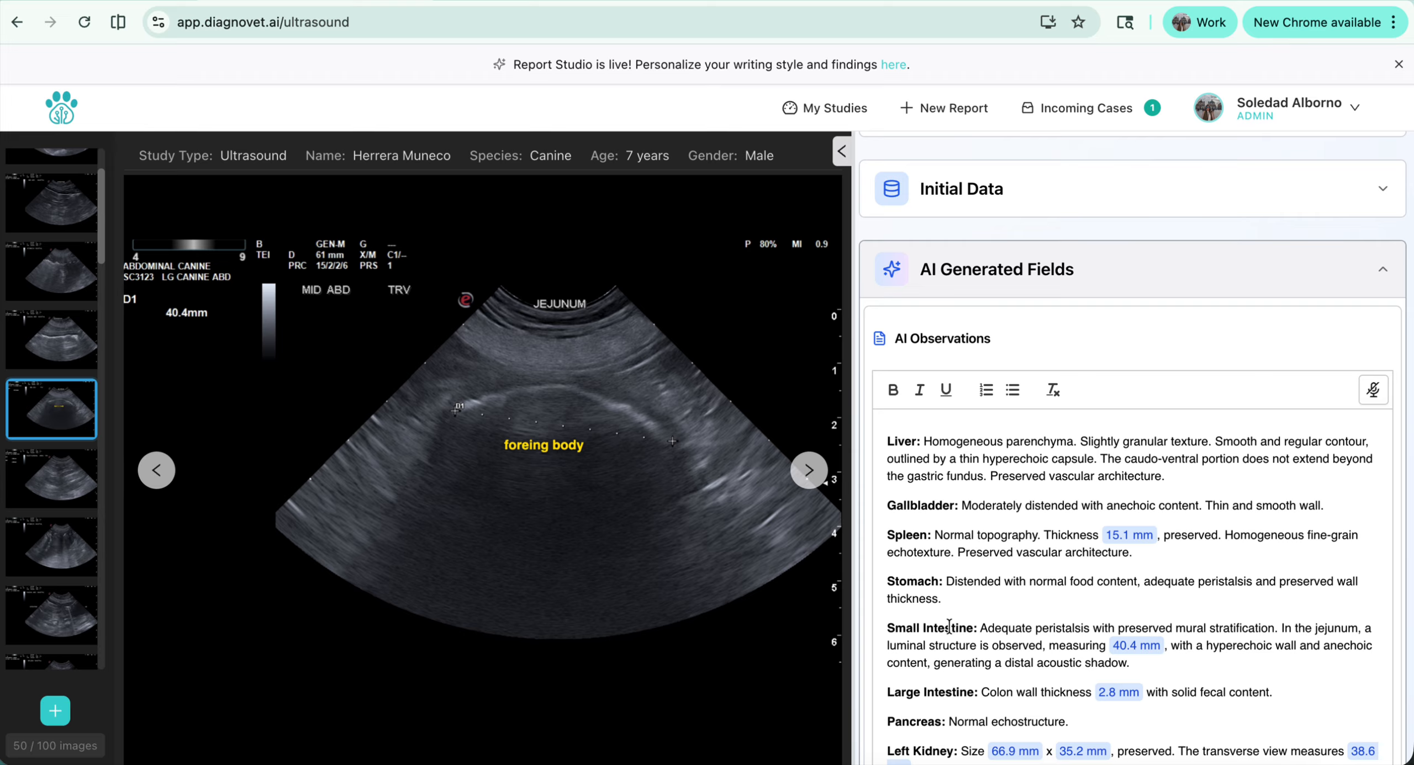
# Review the regenerated AI observations for the small intestine and the AI diagnosis with its recommendation
pyautogui.doubleClick(1324, 629)
pyautogui.moveTo(915, 645); pyautogui.dragTo(1045, 646)
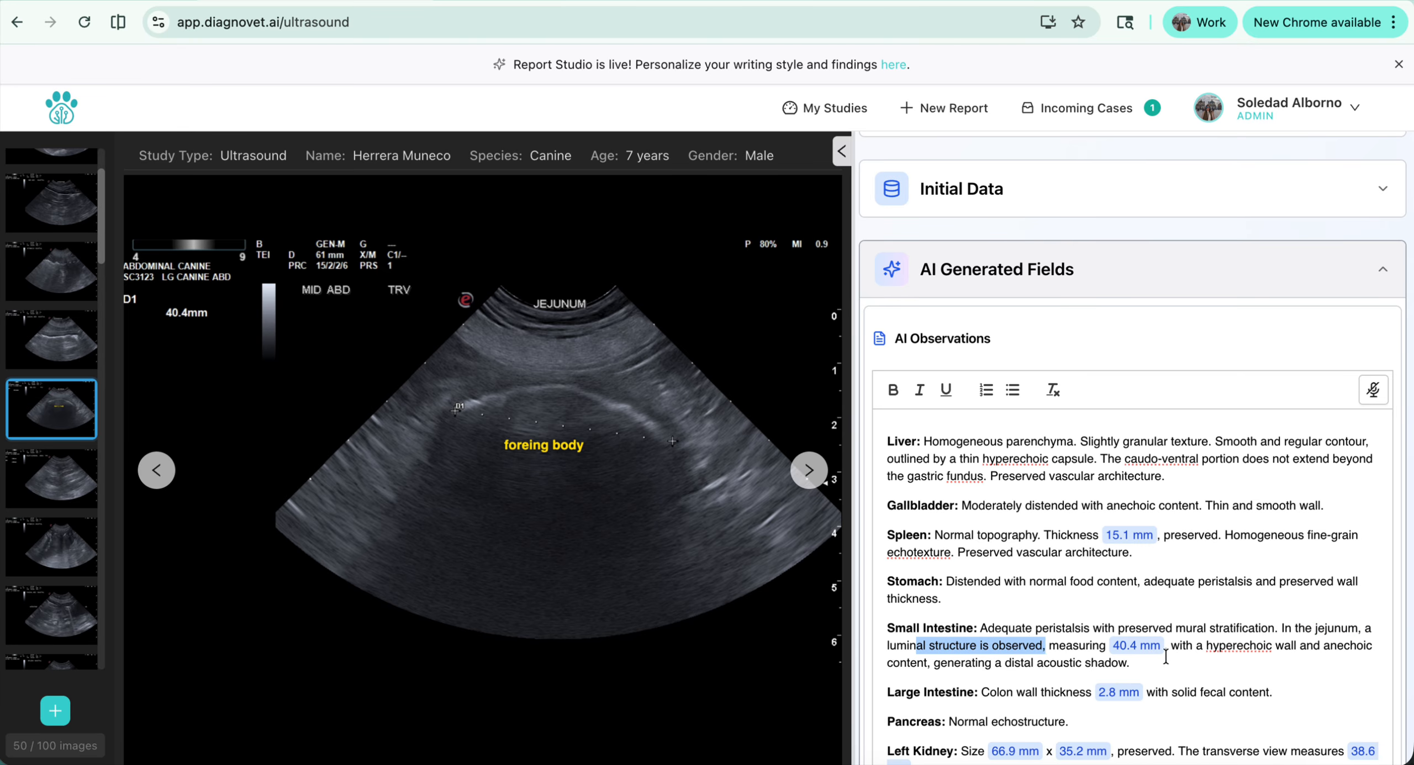
pyautogui.click(1252, 645)
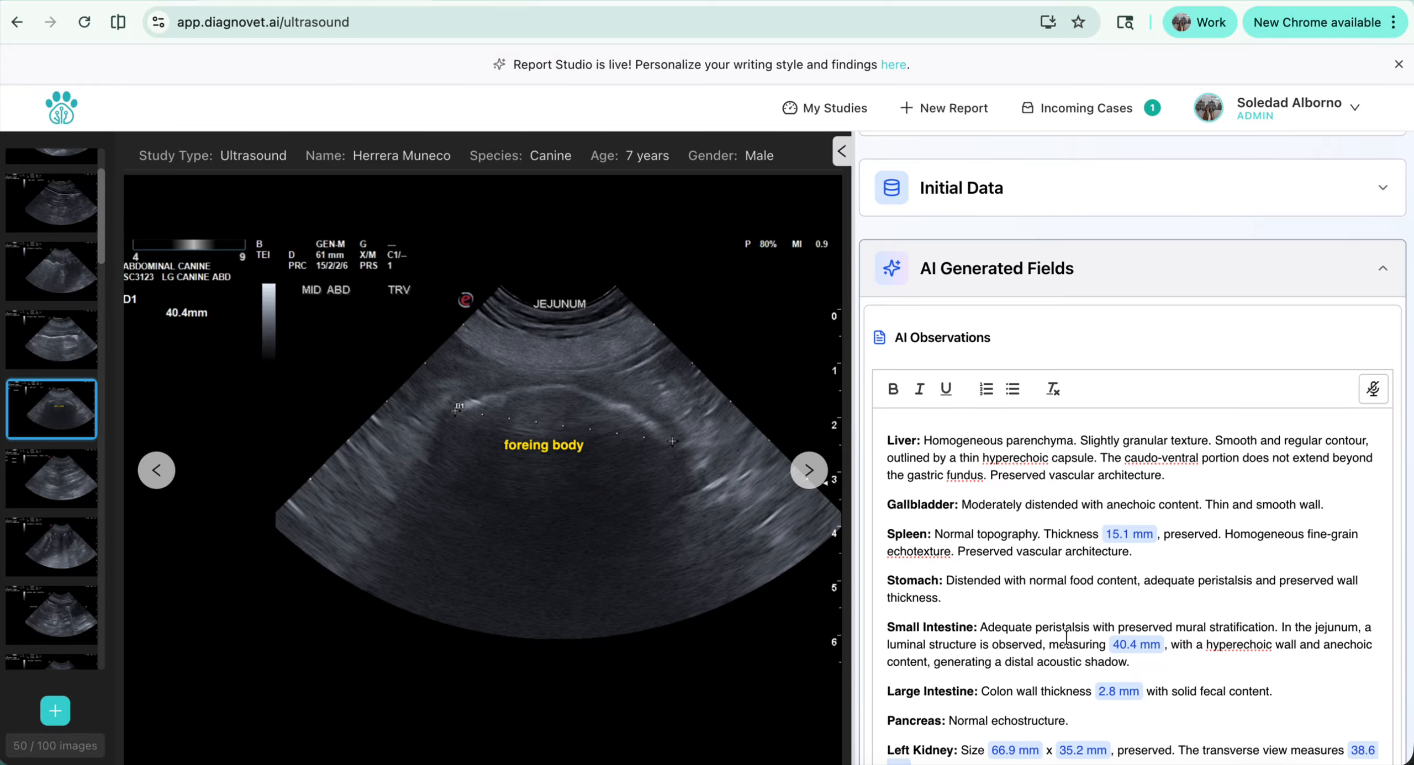
pyautogui.scroll(-10, 1066, 641)
pyautogui.scroll(-2, 1066, 640)
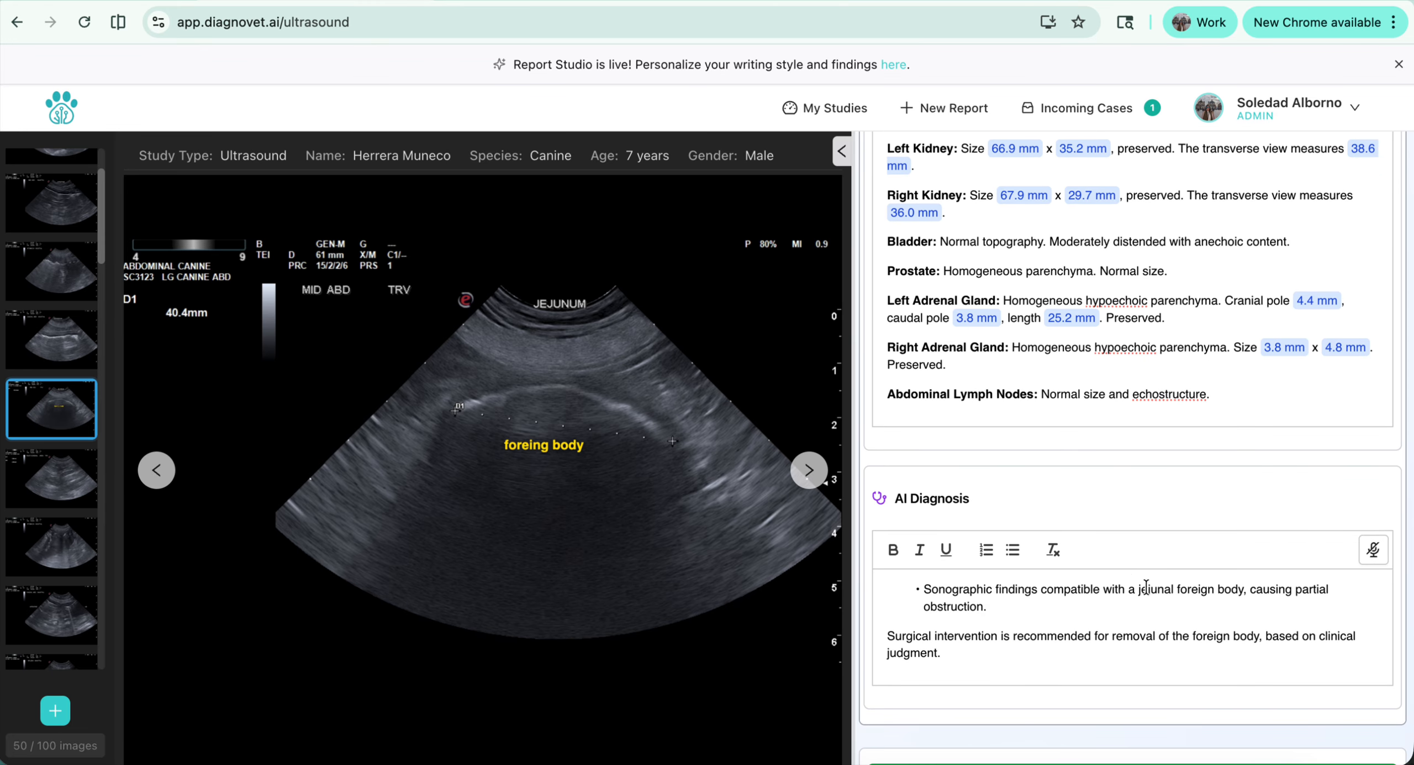
pyautogui.moveTo(1148, 589); pyautogui.dragTo(1243, 590)
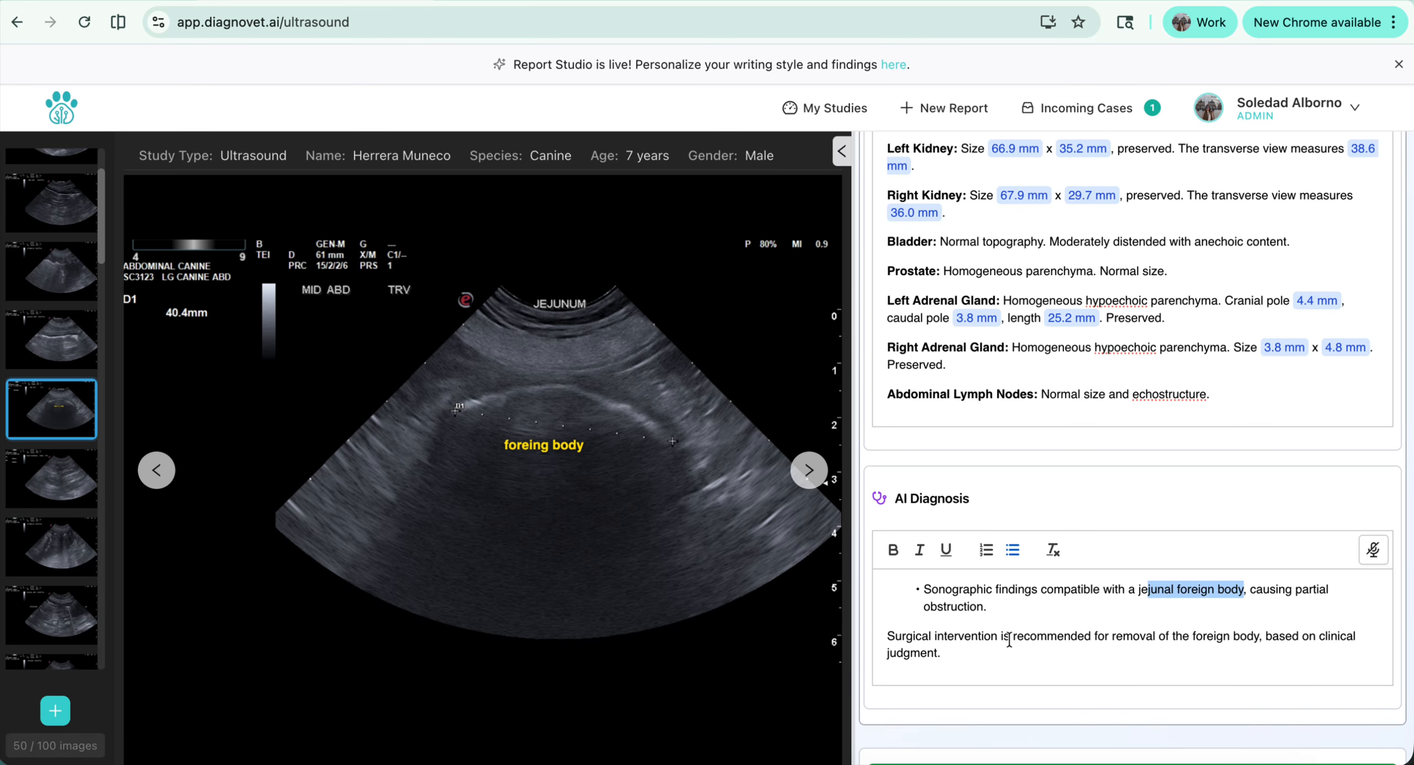
pyautogui.scroll(15, 1009, 640)
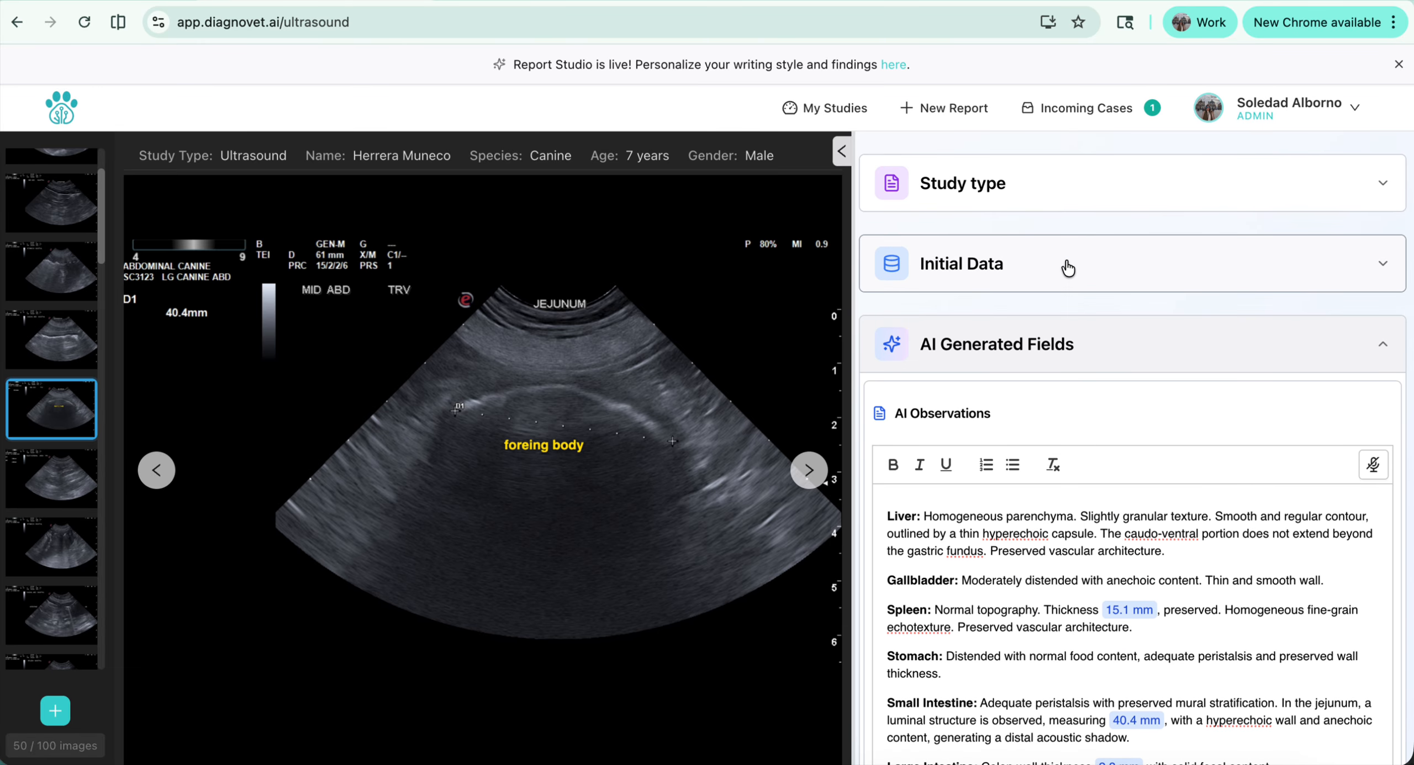
# Expand the initial data and enter "intestinal foreign body" in the case notes
pyautogui.click(1068, 269)
pyautogui.scroll(-3, 915, 552)
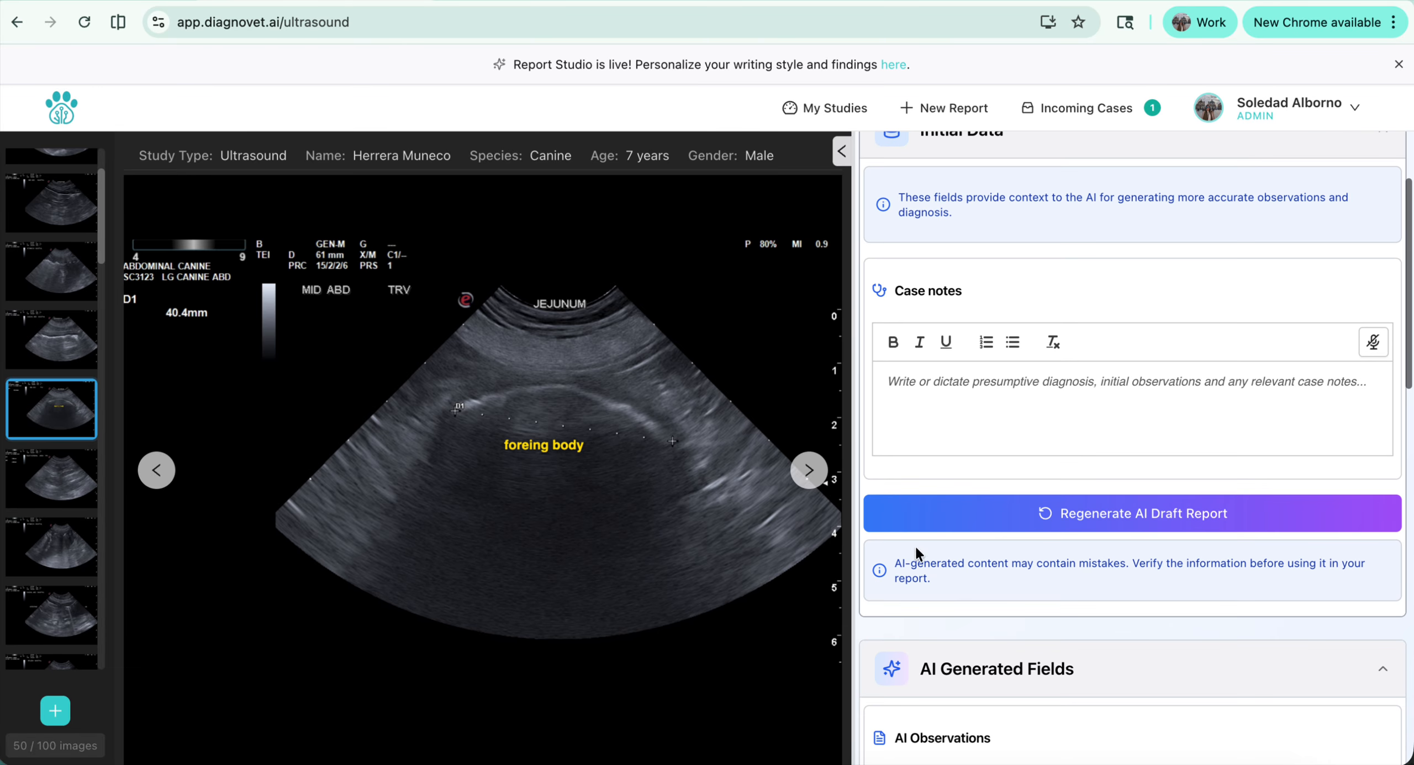
pyautogui.click(968, 389)
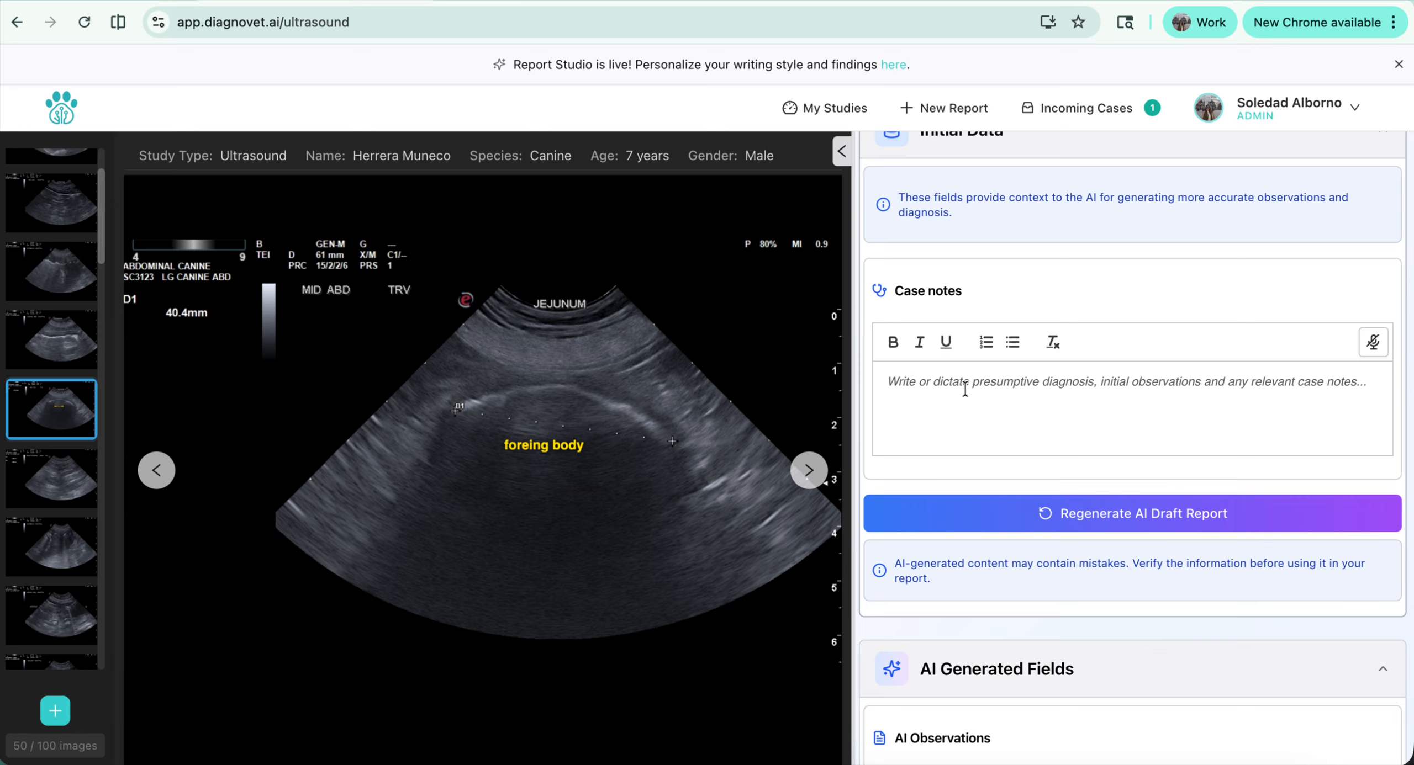
pyautogui.write('in')
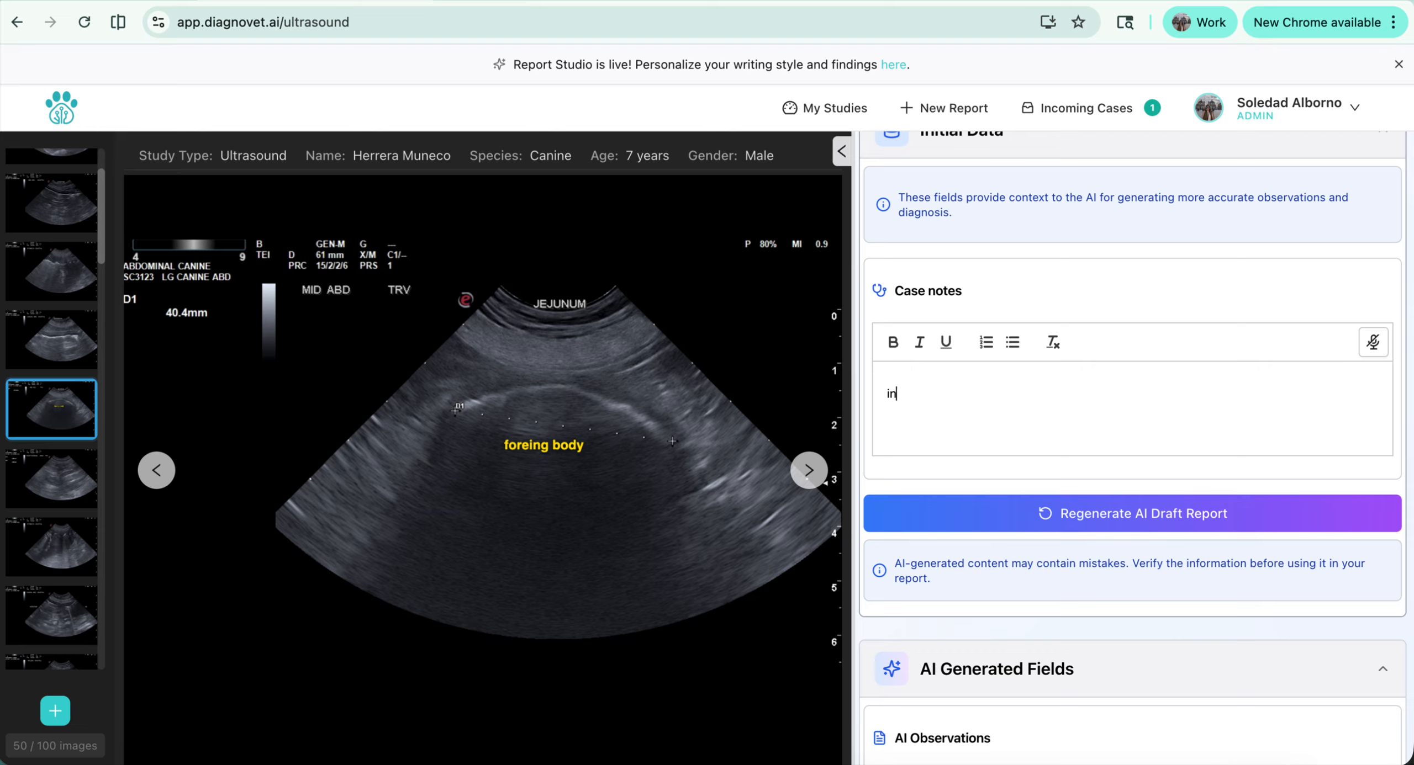
pyautogui.write('testinal foreign body')
# Delete the "intestinal foreign body" text from the case notes and return to the AI diagnosis
pyautogui.scroll(-10, 1026, 729)
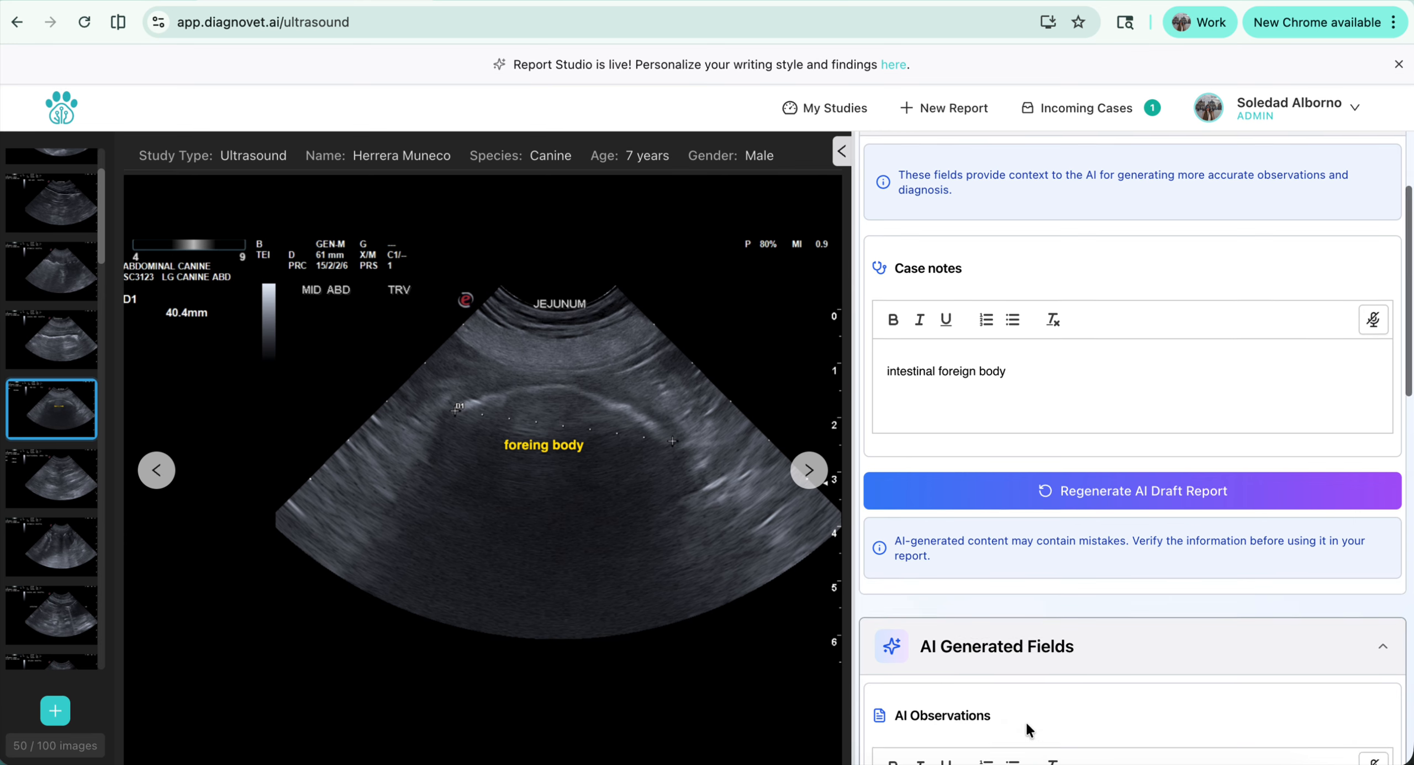
pyautogui.scroll(10, 1080, 472)
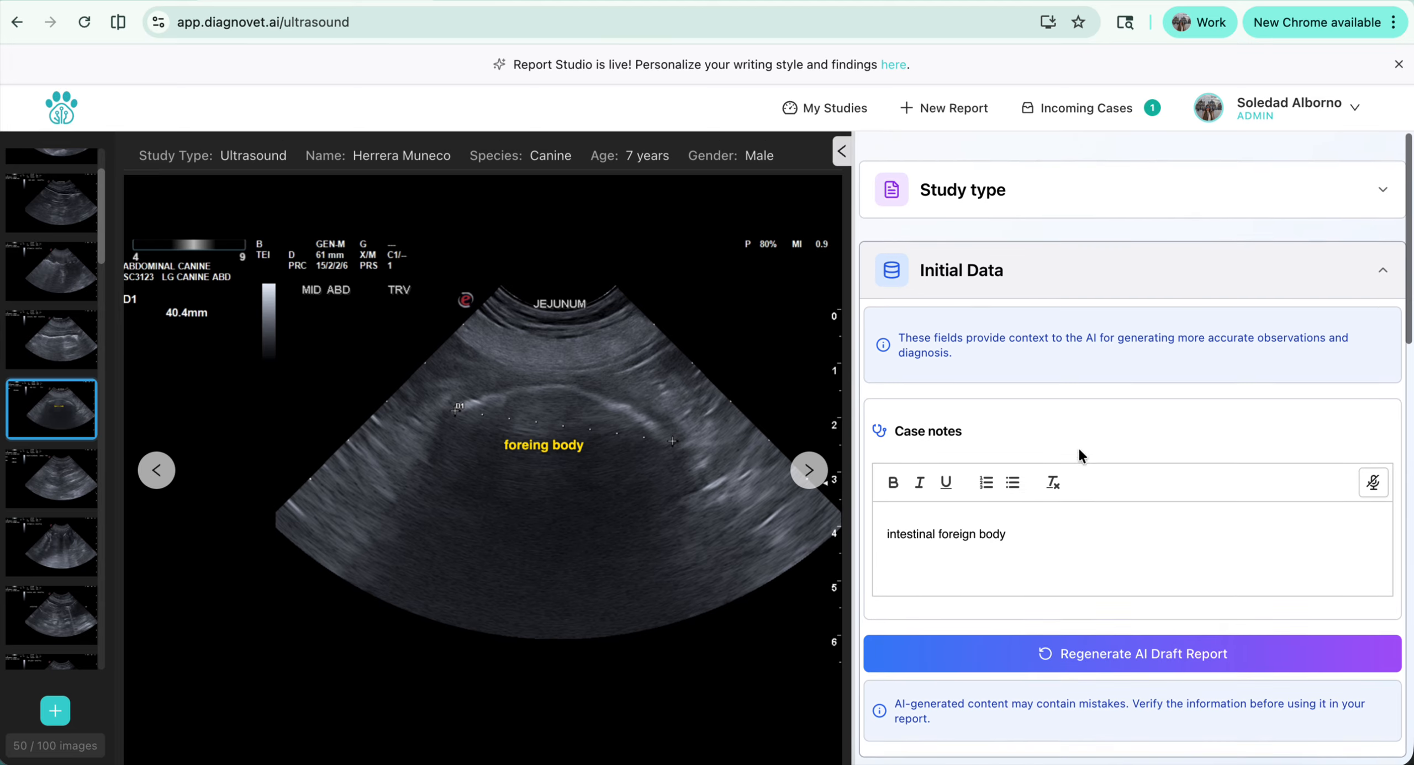
pyautogui.tripleClick(1042, 521)
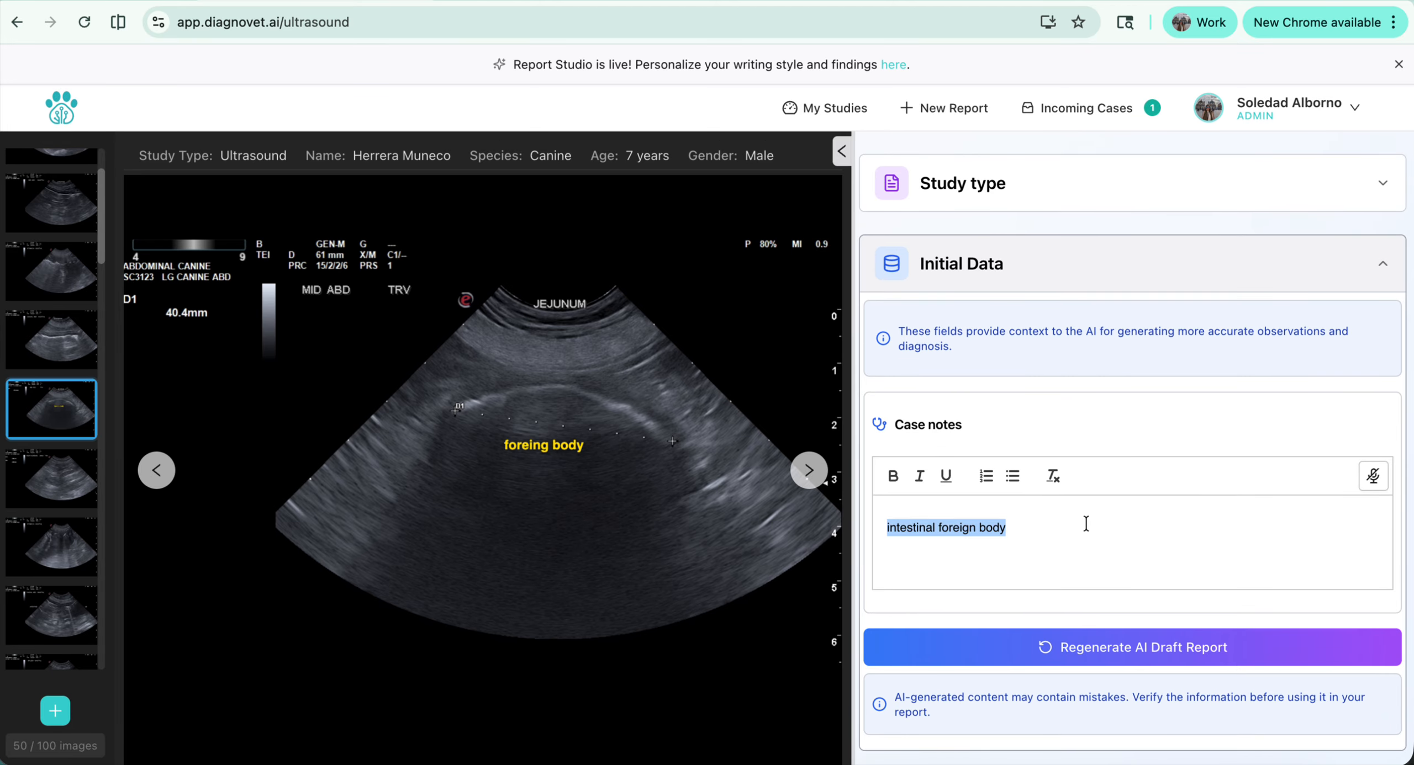
pyautogui.press('BackSpace')
pyautogui.scroll(-10, 997, 581)
pyautogui.scroll(-5, 998, 583)
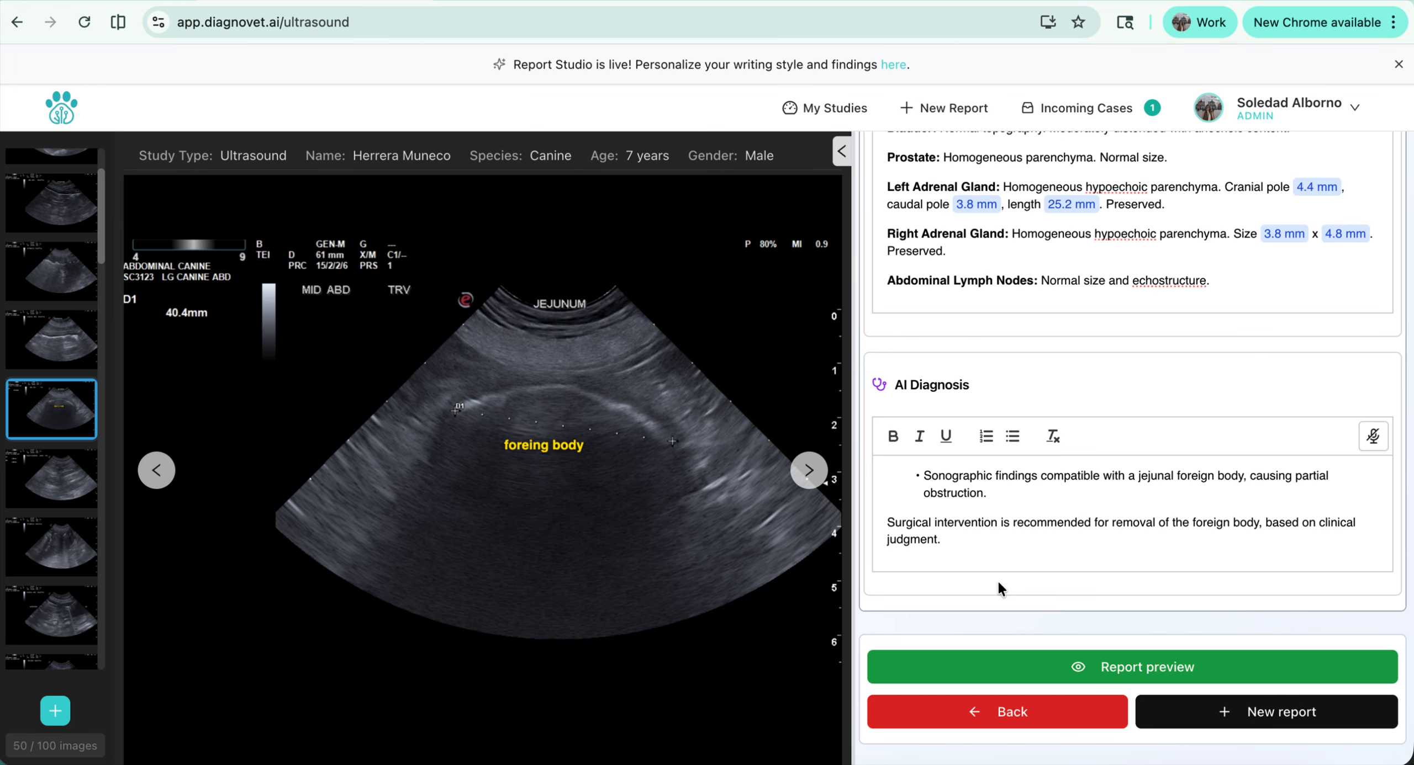
# Open the list of studies and view the copy options of the completed canine radiograph report, closing them without copying
pyautogui.moveTo(699, 444)
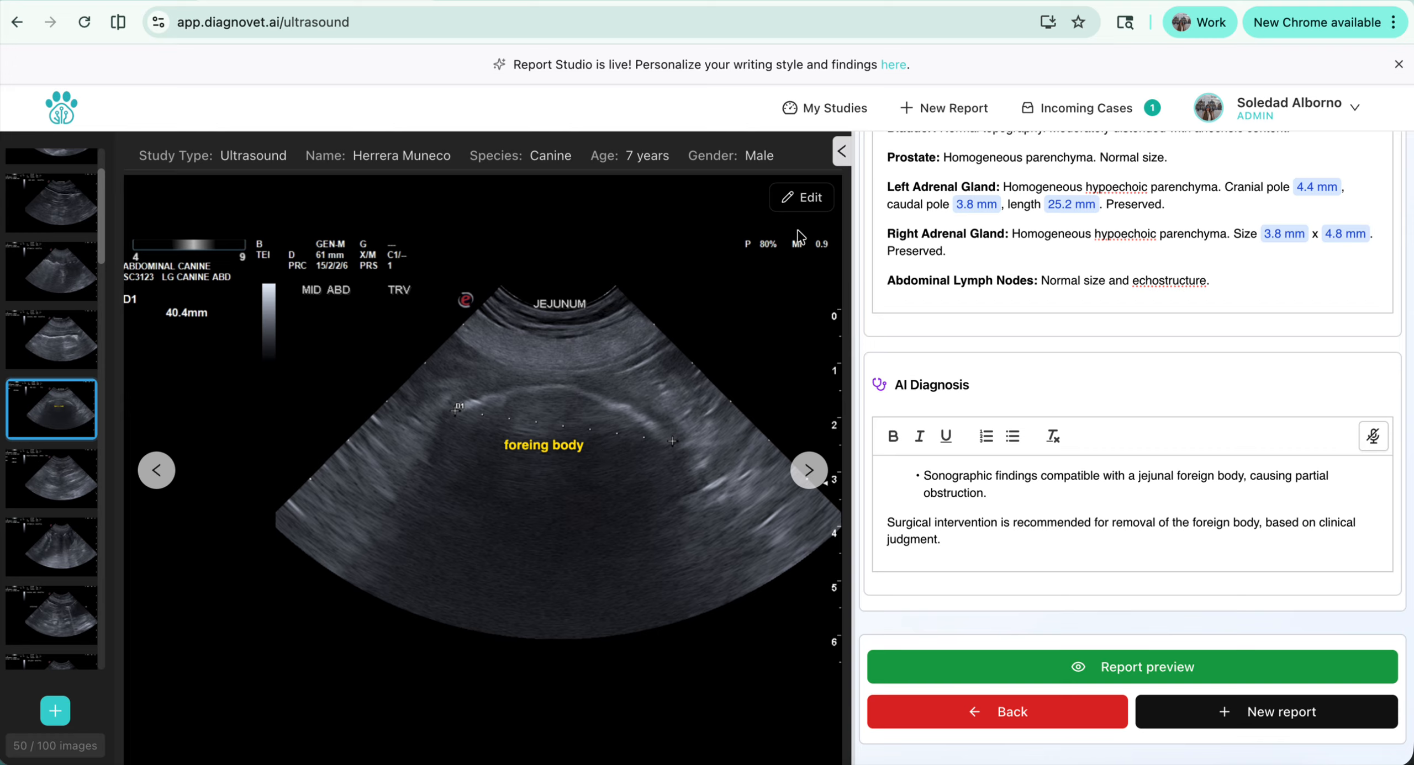
pyautogui.click(848, 110)
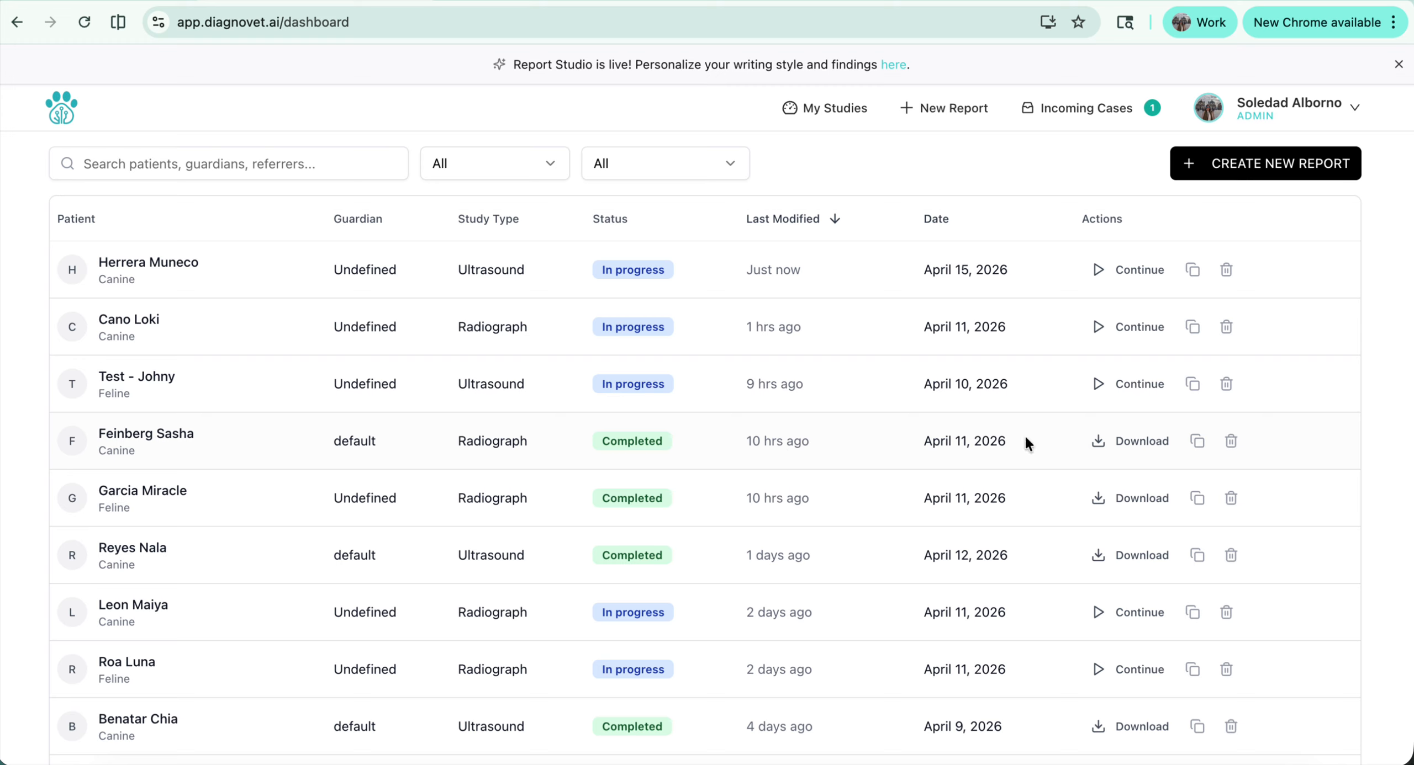
pyautogui.click(1198, 442)
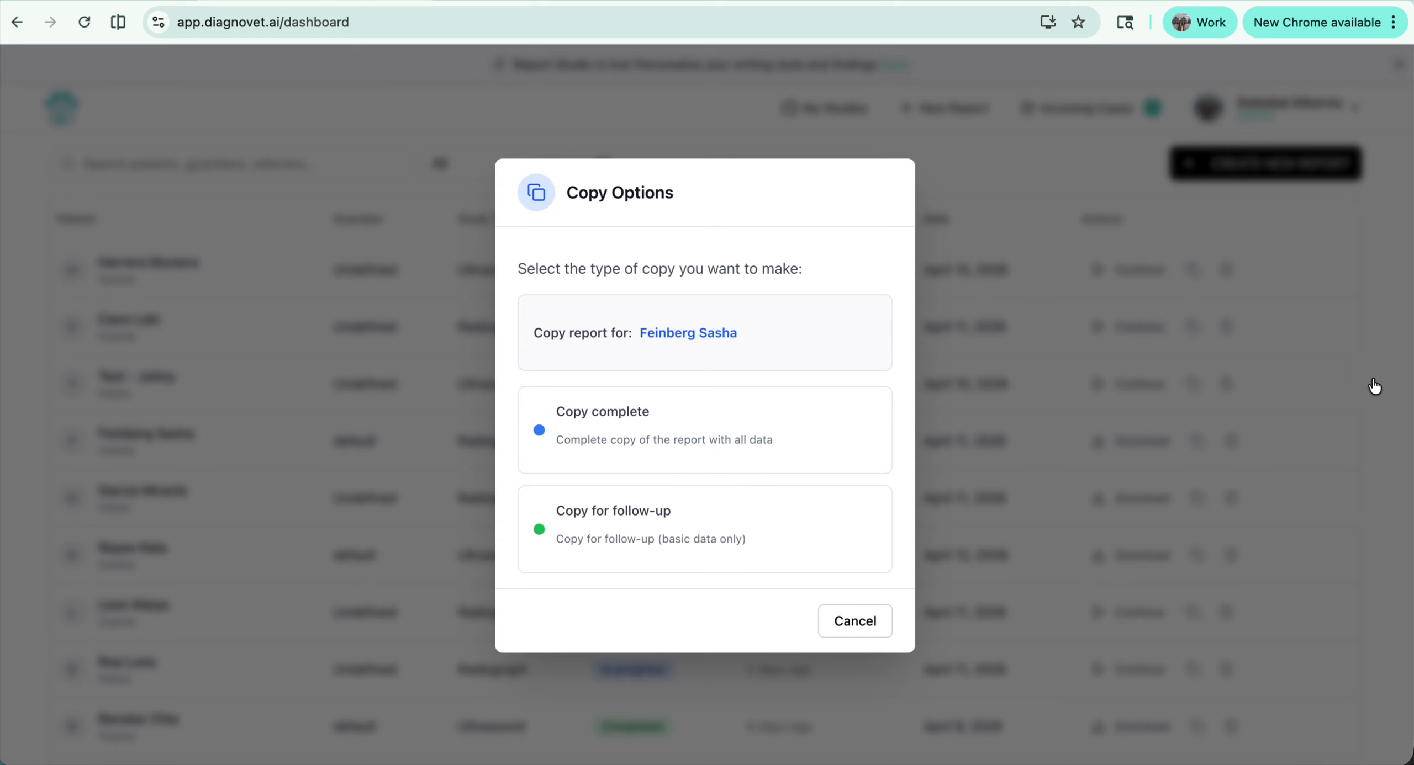
pyautogui.click(877, 619)
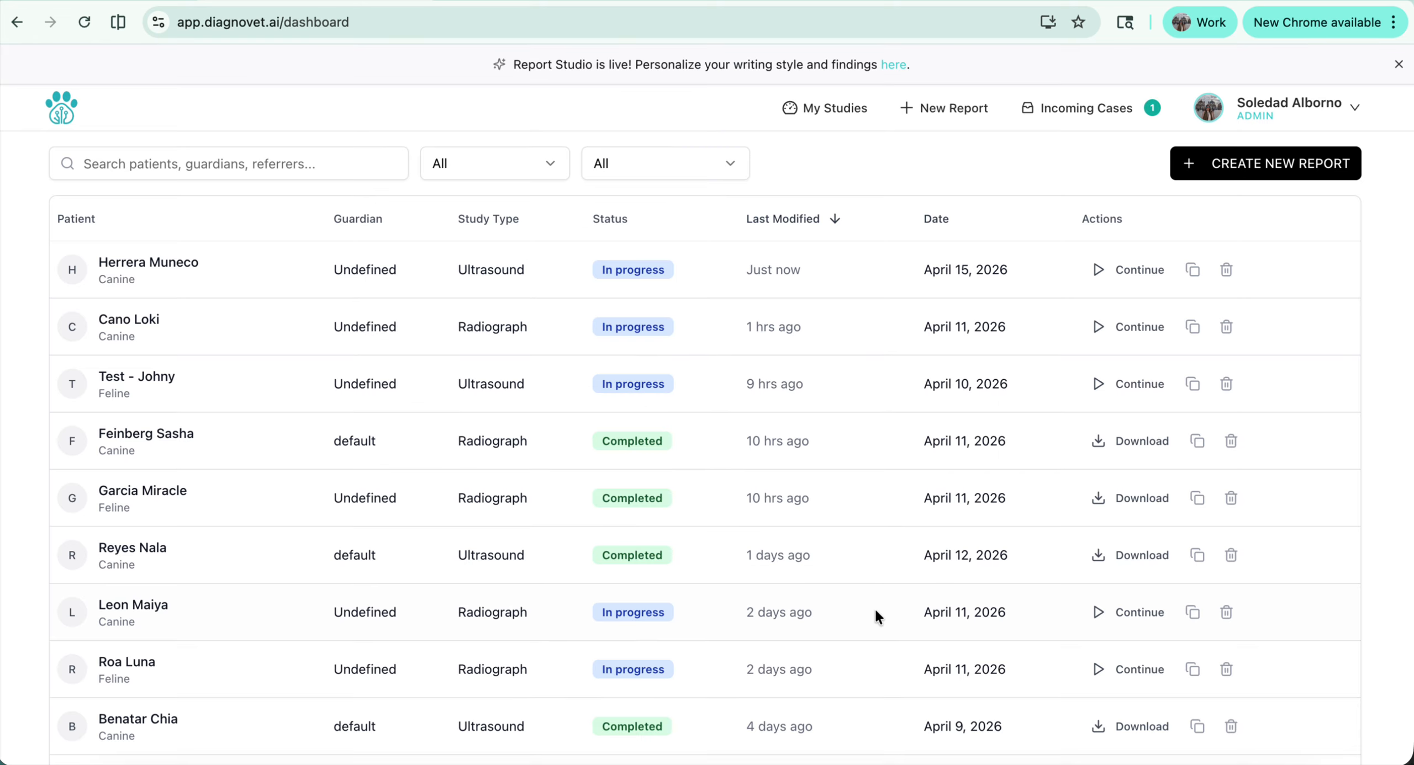